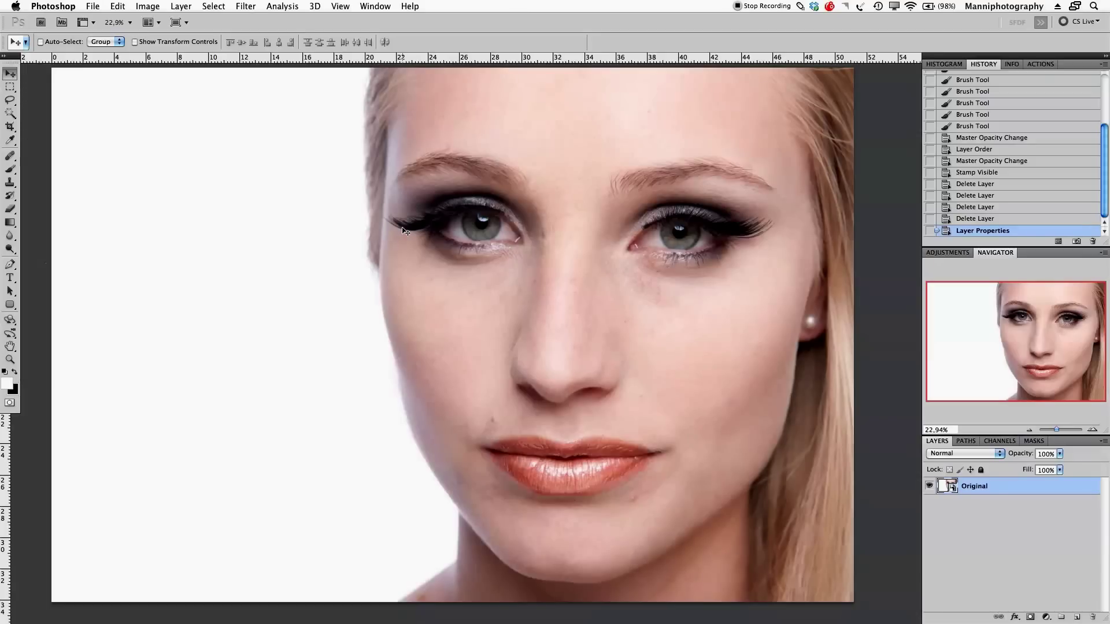
Duplicate the Original layer and rasterize the copy
drag(598, 373, 575, 332)
click(1062, 430)
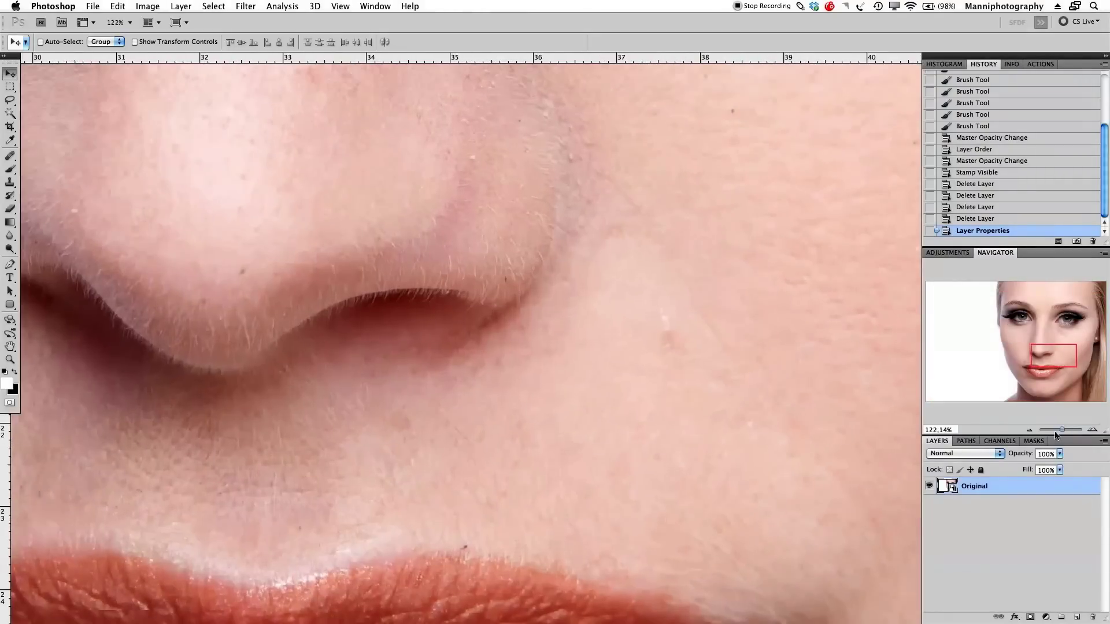
drag(1045, 370, 1038, 381)
drag(1063, 431, 1057, 431)
drag(692, 389, 684, 381)
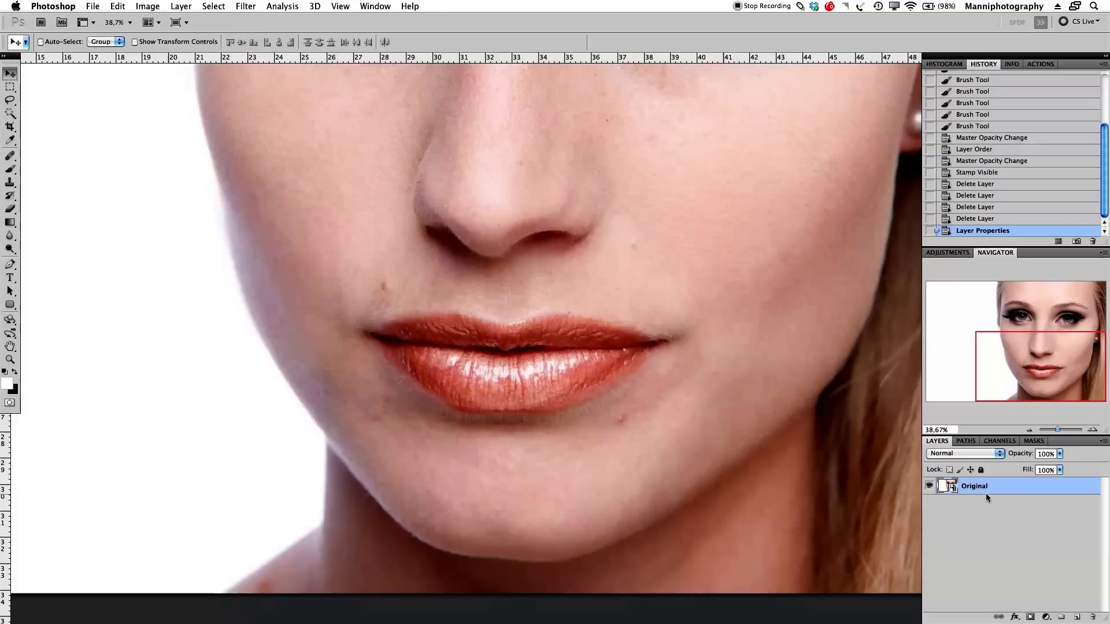
key(super+j)
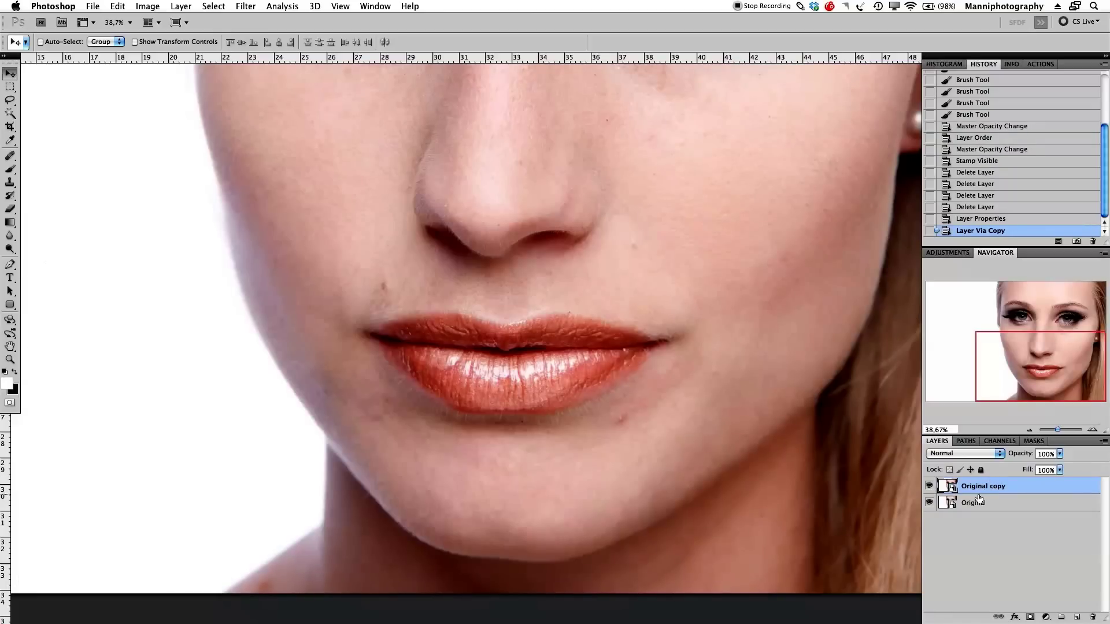
right_click(983, 483)
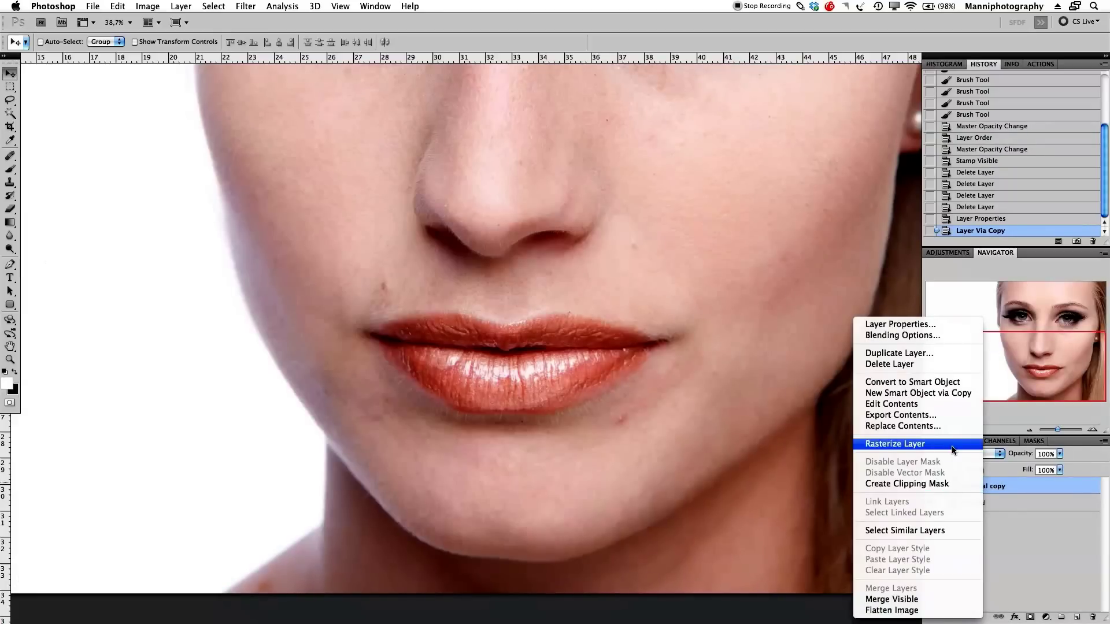
click(952, 445)
Rename the rasterized copy of the Original layer as Retouch
double_click(977, 487)
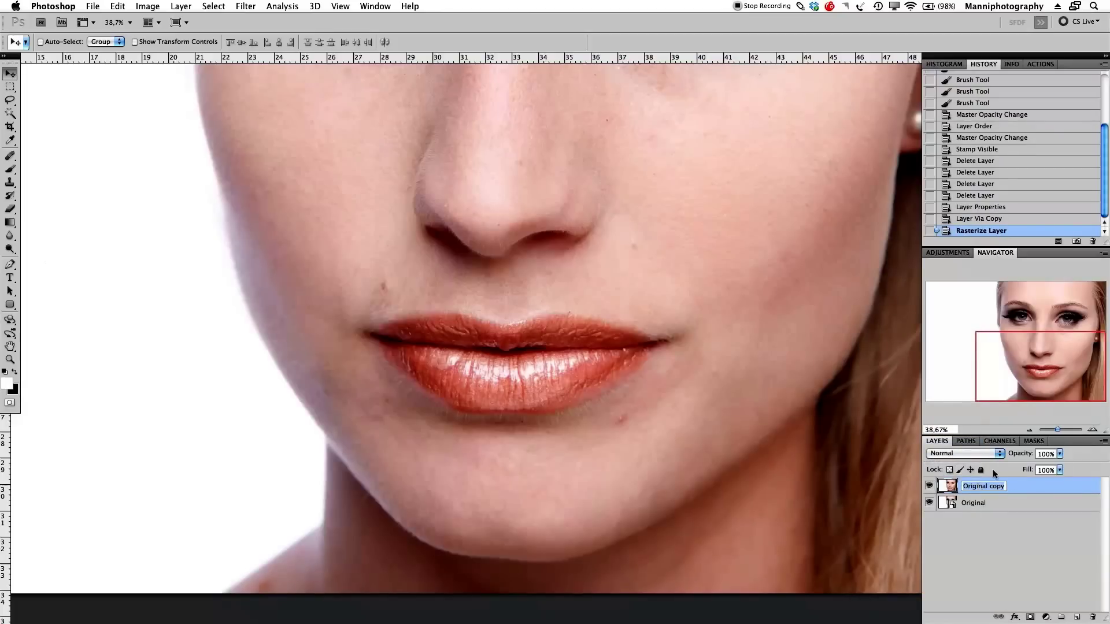
text(Retouch)
key(Return)
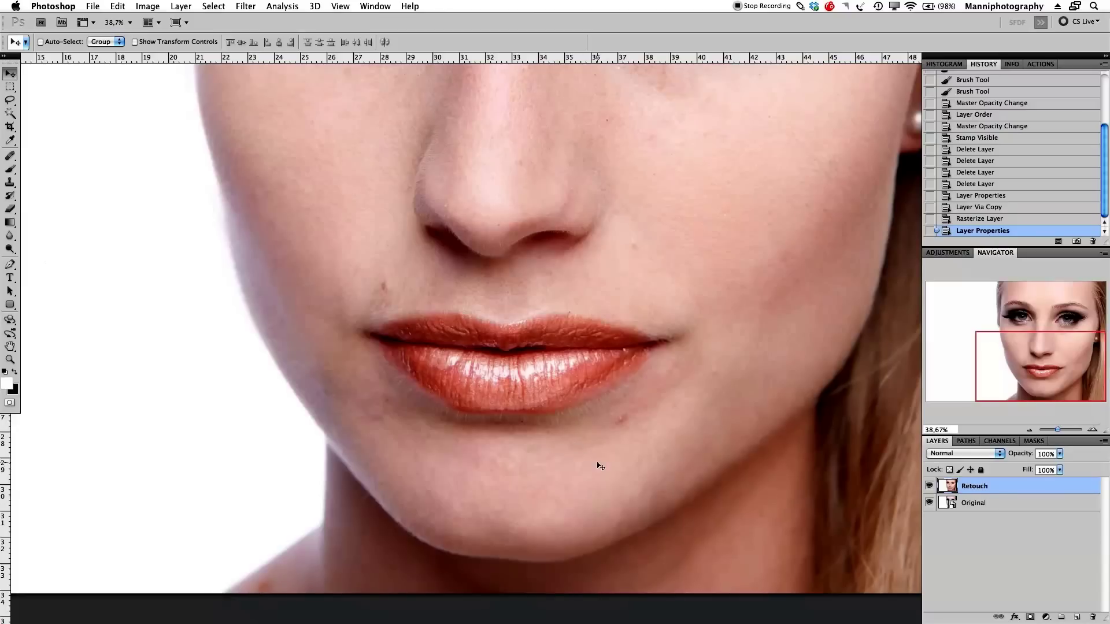
Add a new empty layer above Retouch and name it Help
click(1076, 617)
text(Help)
key(Return)
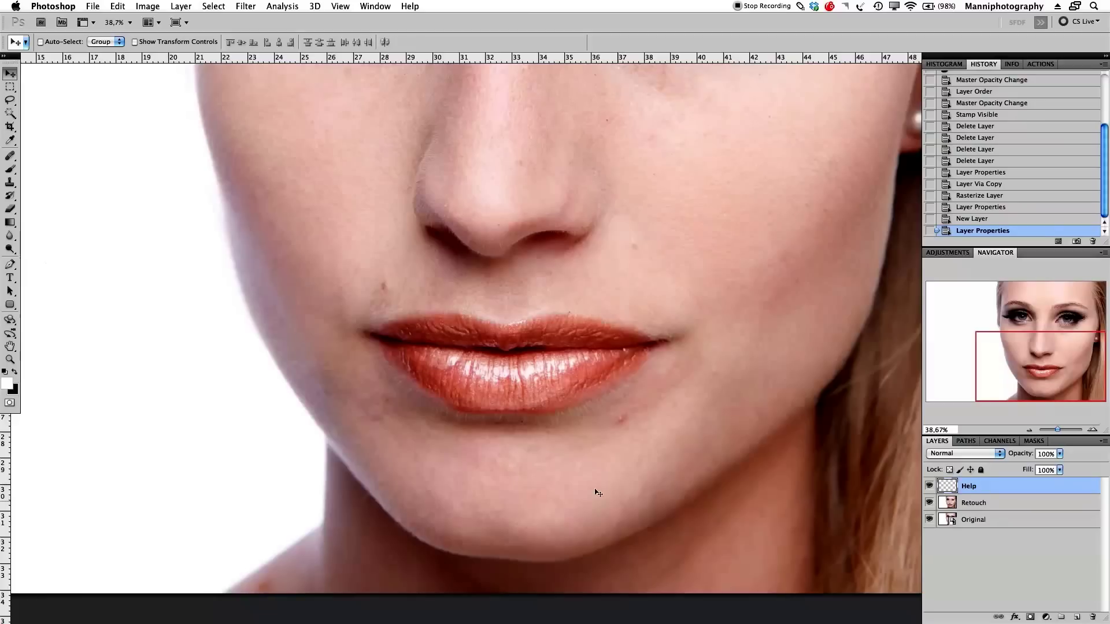
Set up the Brush tool with pure red as the foreground colour and a brush size of 30
click(9, 169)
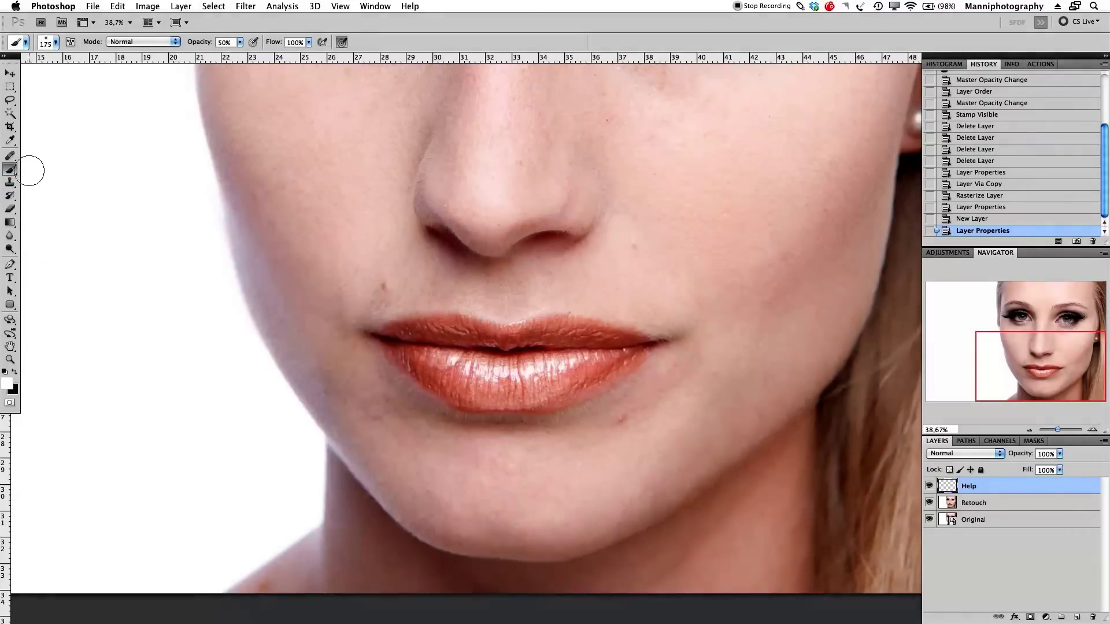
click(7, 382)
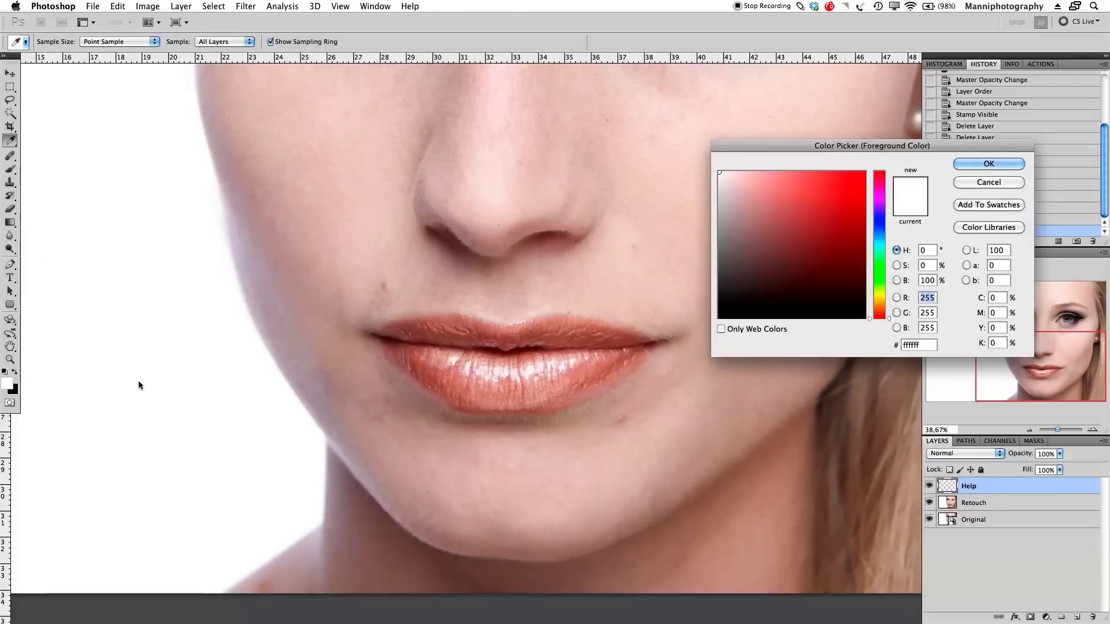
click(865, 173)
click(961, 166)
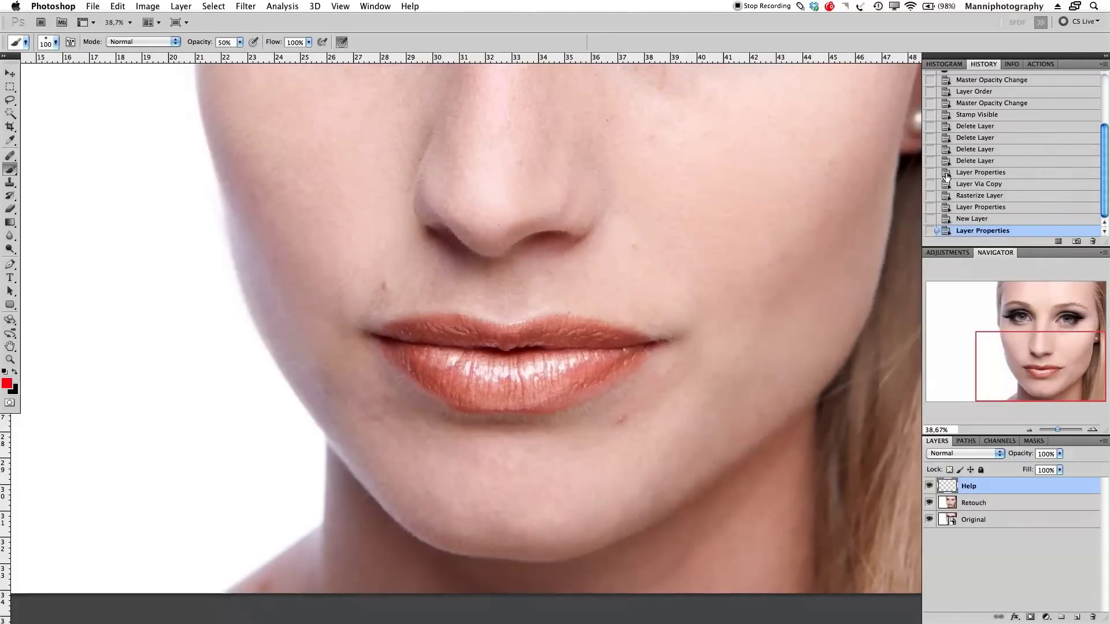
key(bracketleft)
key(bracketleft)
key(bracketleft)
key(bracketleft)
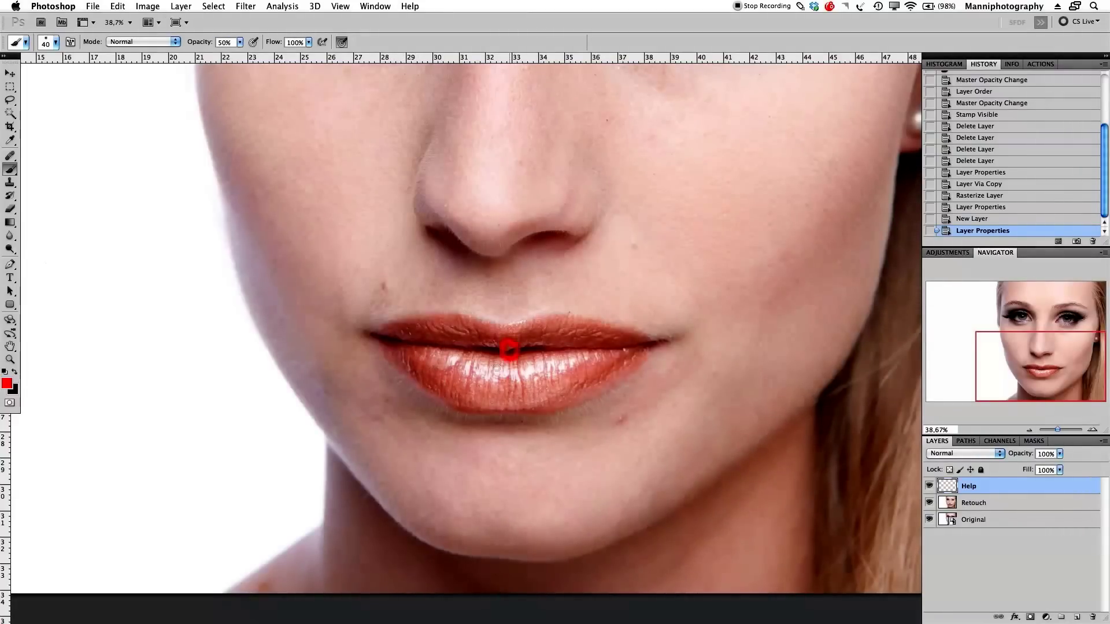
key(bracketleft)
Mark the lower lip's edge and the centre point between the lips with red strokes on the Help layer
mouse_move(439, 397)
mouse_down()
mouse_move(451, 411)
mouse_move(506, 414)
mouse_up()
mouse_move(636, 373)
mouse_down()
mouse_move(587, 403)
mouse_move(543, 412)
mouse_up()
mouse_move(375, 332)
mouse_down()
mouse_move(554, 311)
mouse_move(647, 334)
mouse_up()
key(super+alt+z)
key(super+alt+z)
drag(464, 404, 478, 411)
drag(504, 353, 514, 348)
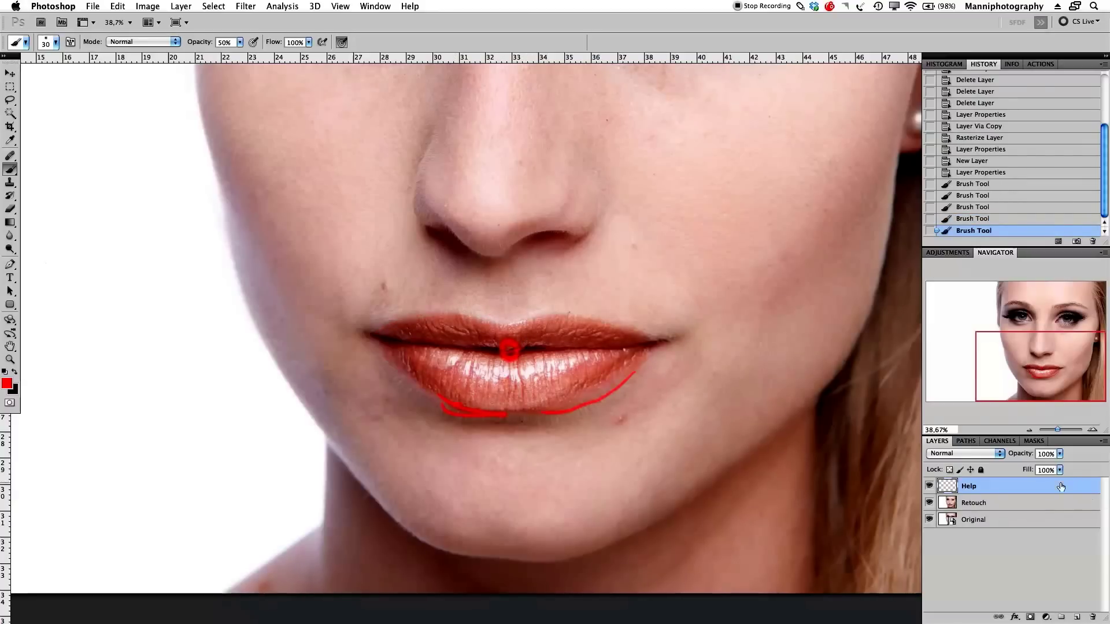
Hide the Help layer and select the whole mouth on the Retouch layer with a rectangular marquee
click(929, 486)
click(1002, 504)
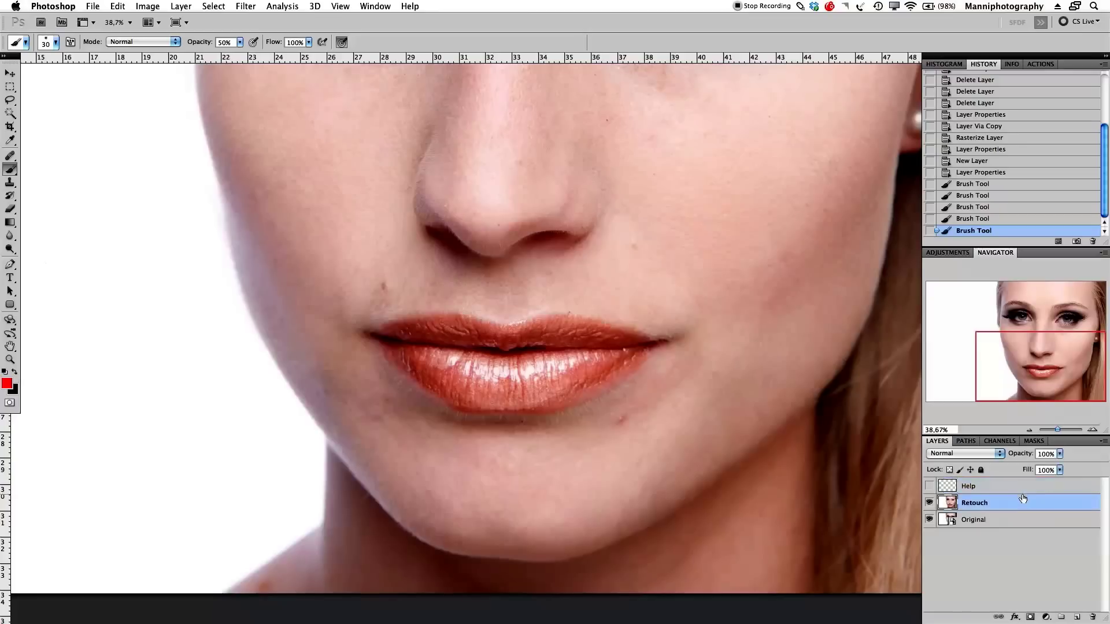
key(m)
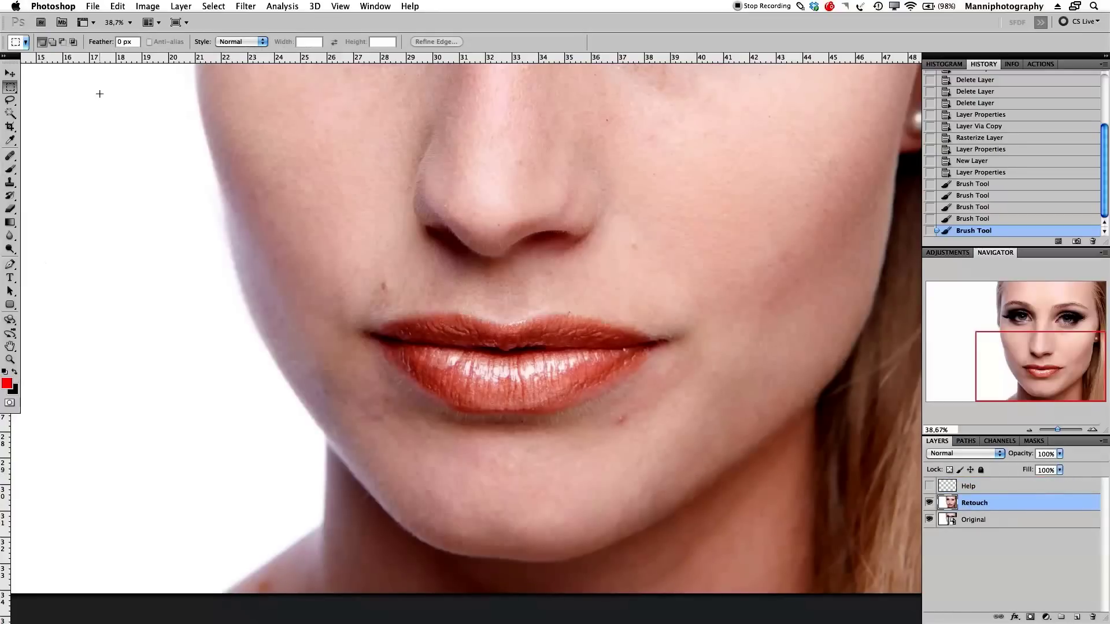
drag(10, 91, 52, 87)
drag(638, 388, 696, 435)
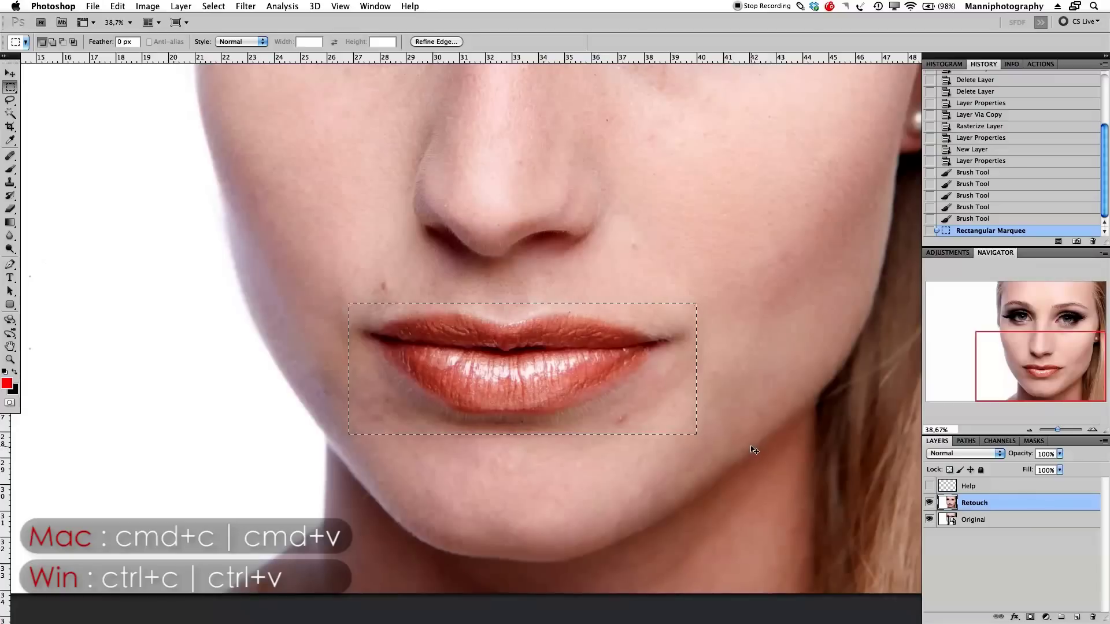
Copy the selected mouth area onto a new layer and name it Lips
key(super+c)
key(super+v)
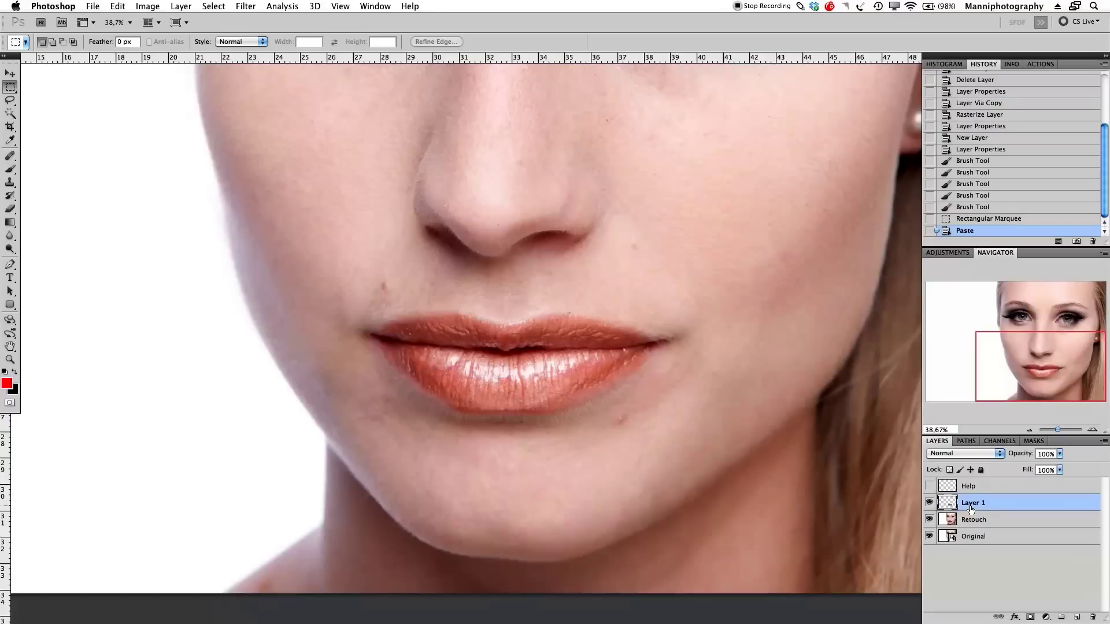
text(L)
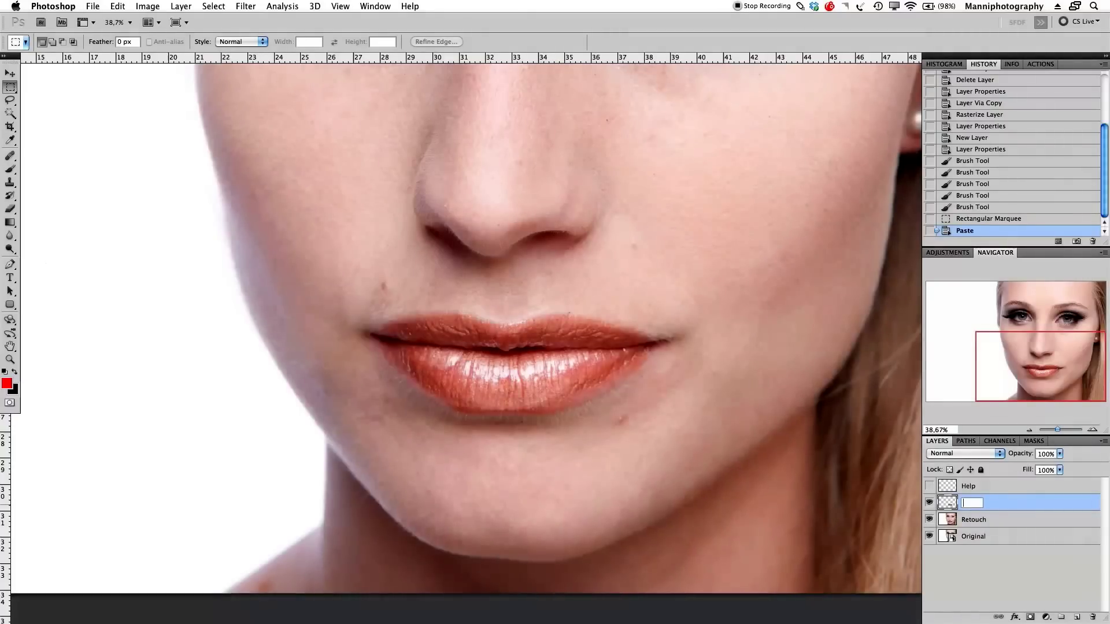
text(ips)
key(Return)
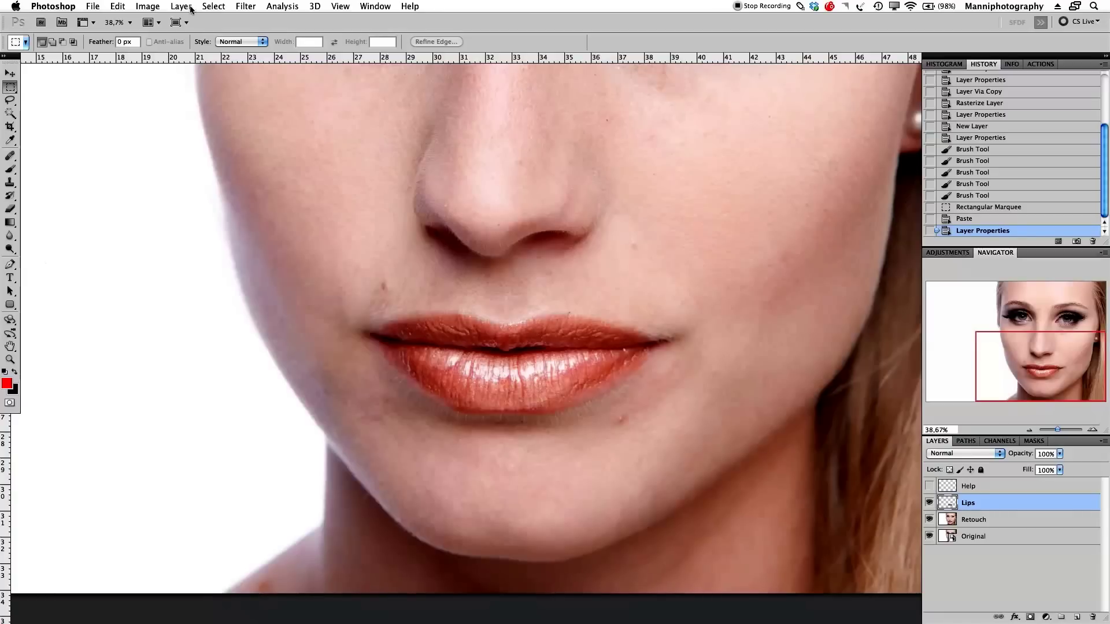
Open the Lips layer in the Liquify filter and set the Freeze Mask brush size to 129
click(248, 6)
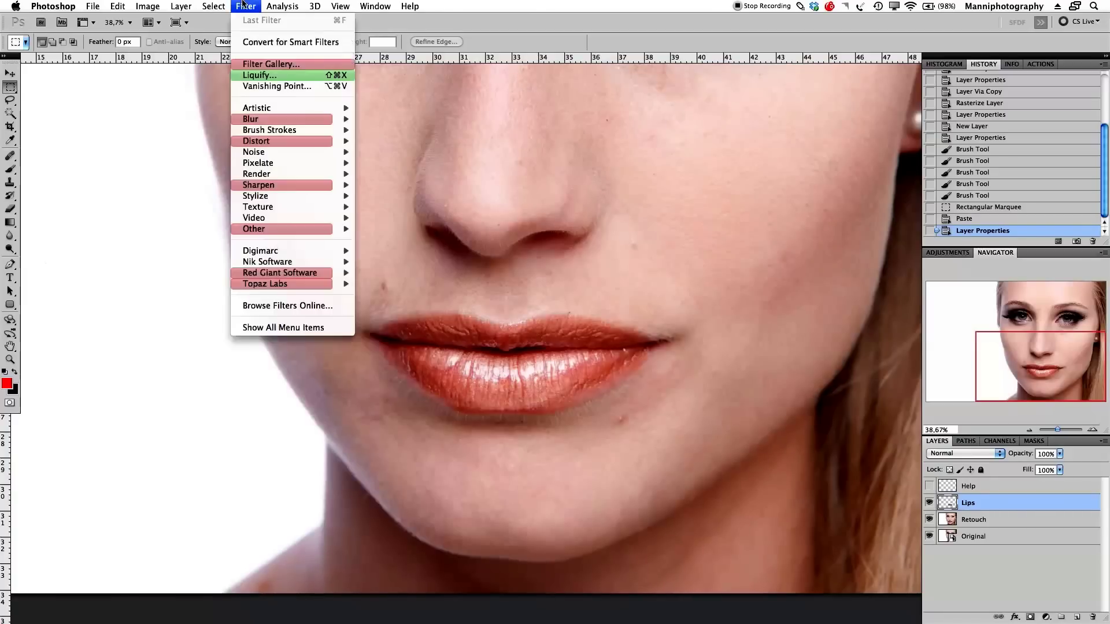
click(259, 79)
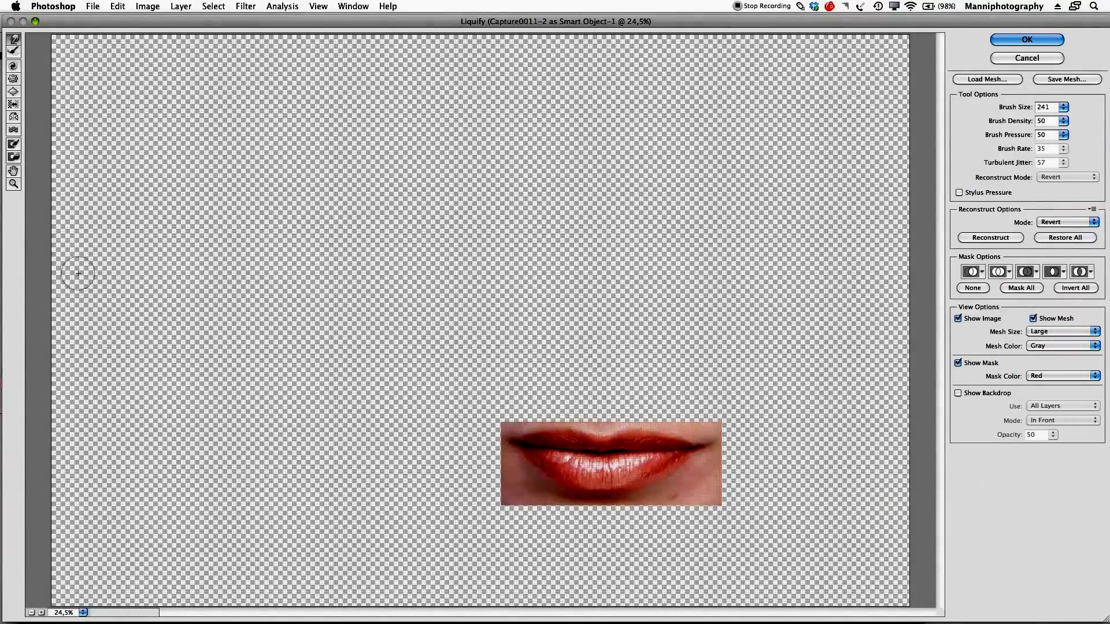
click(16, 183)
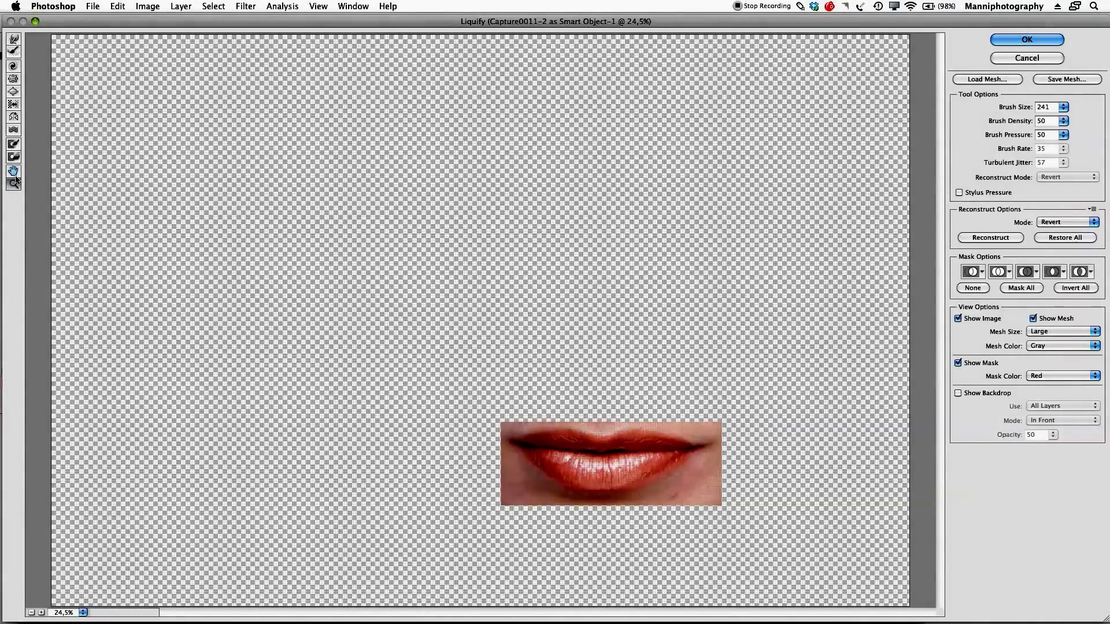
drag(508, 444, 723, 513)
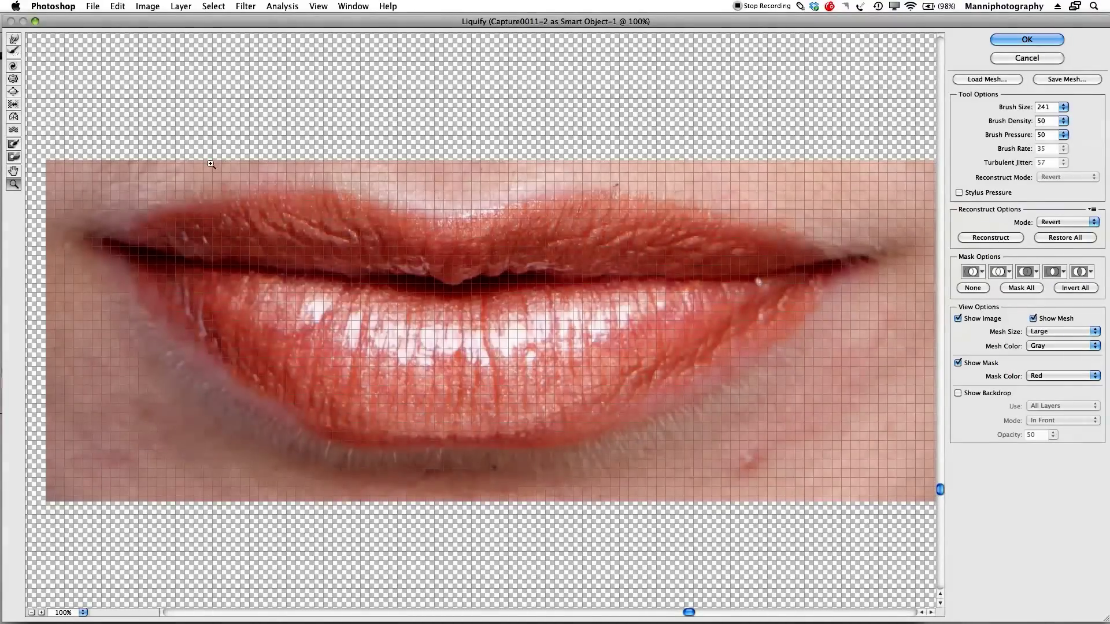
click(13, 146)
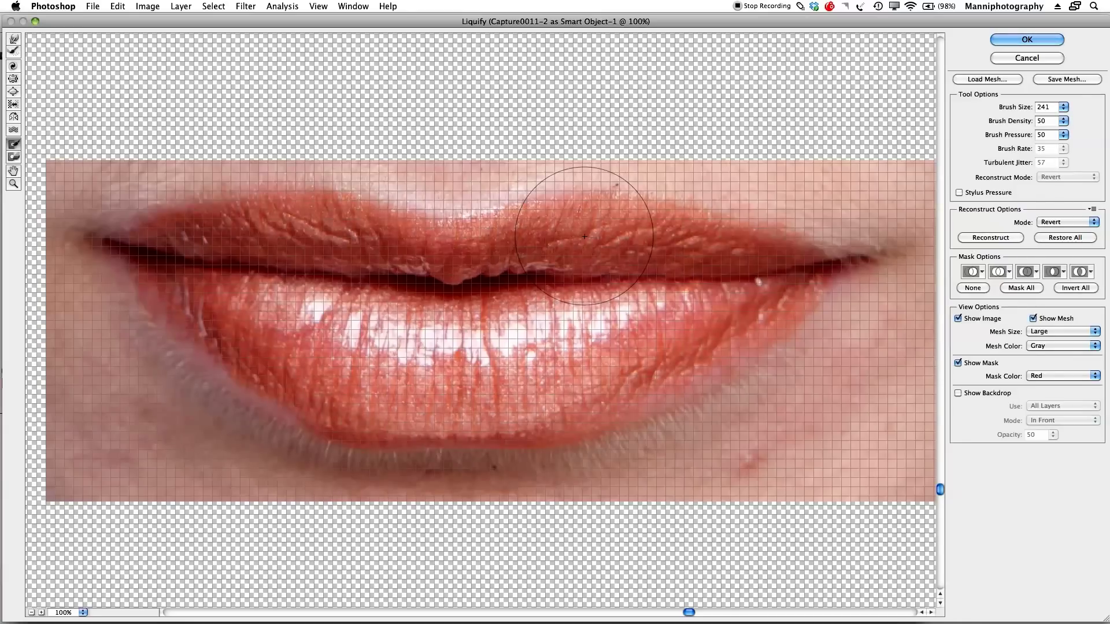
key(bracketleft)
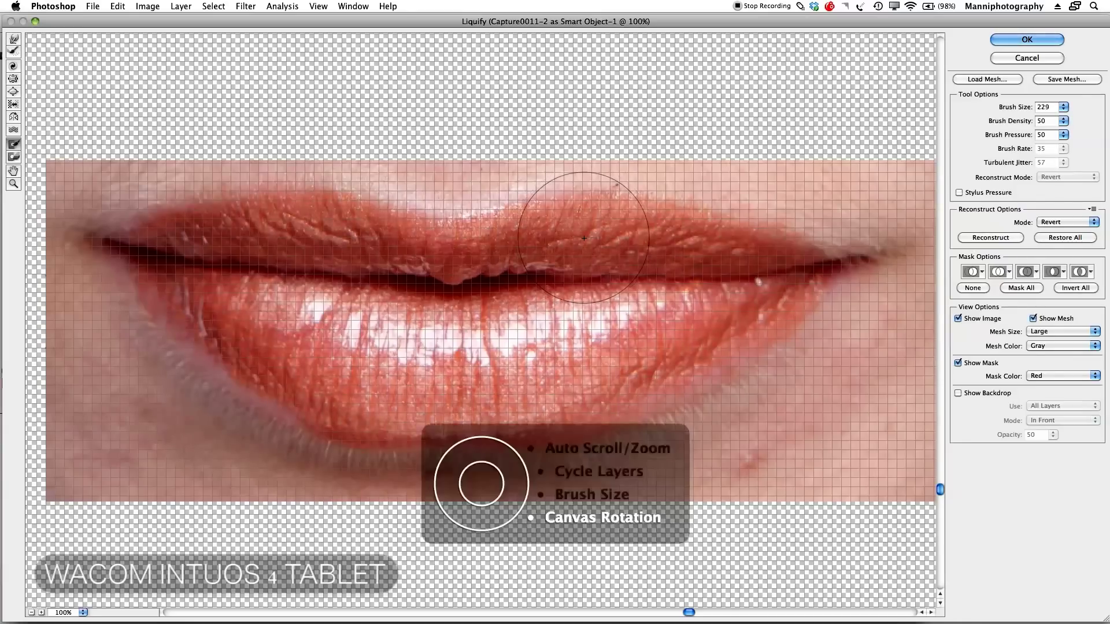
key(bracketleft)
key(bracketleft)
key(bracketleft)
key(bracketleft)
key(bracketleft)
key(bracketleft)
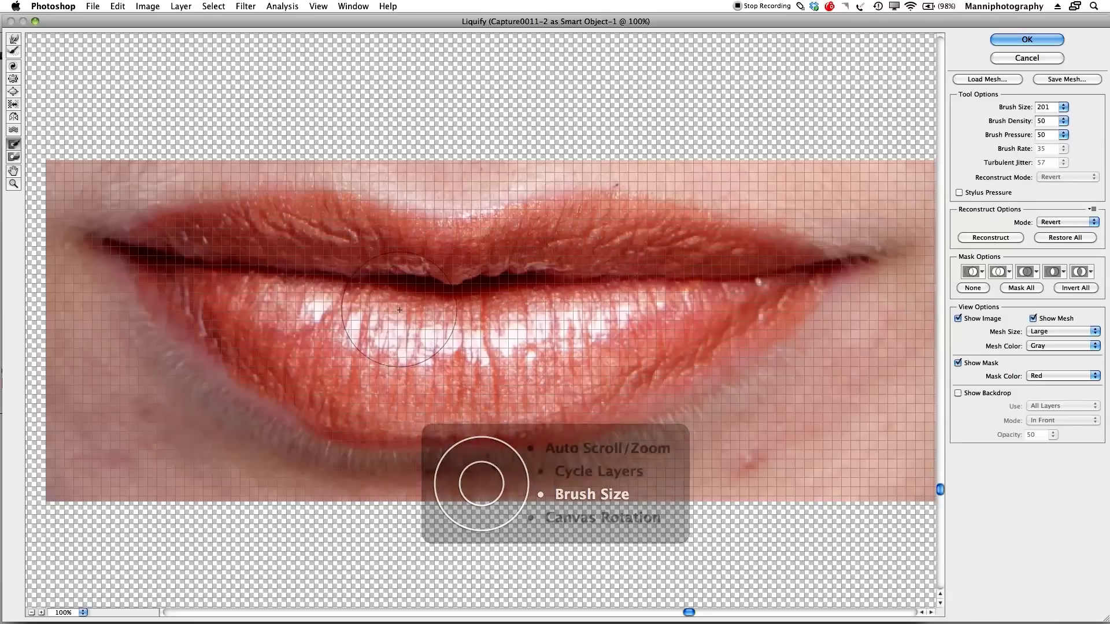
key(bracketleft)
key(bracketleft)
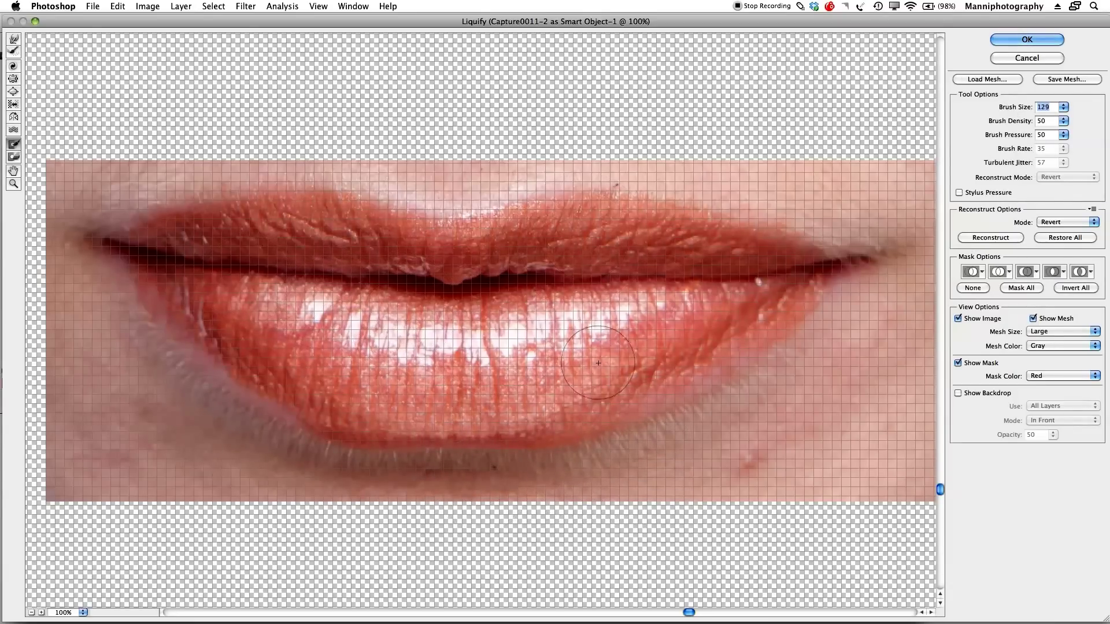
Freeze the lower lip and the middle of the upper lip, reducing the brush to 57 and leaving the central gap unmasked
drag(230, 299, 228, 297)
drag(420, 333, 548, 323)
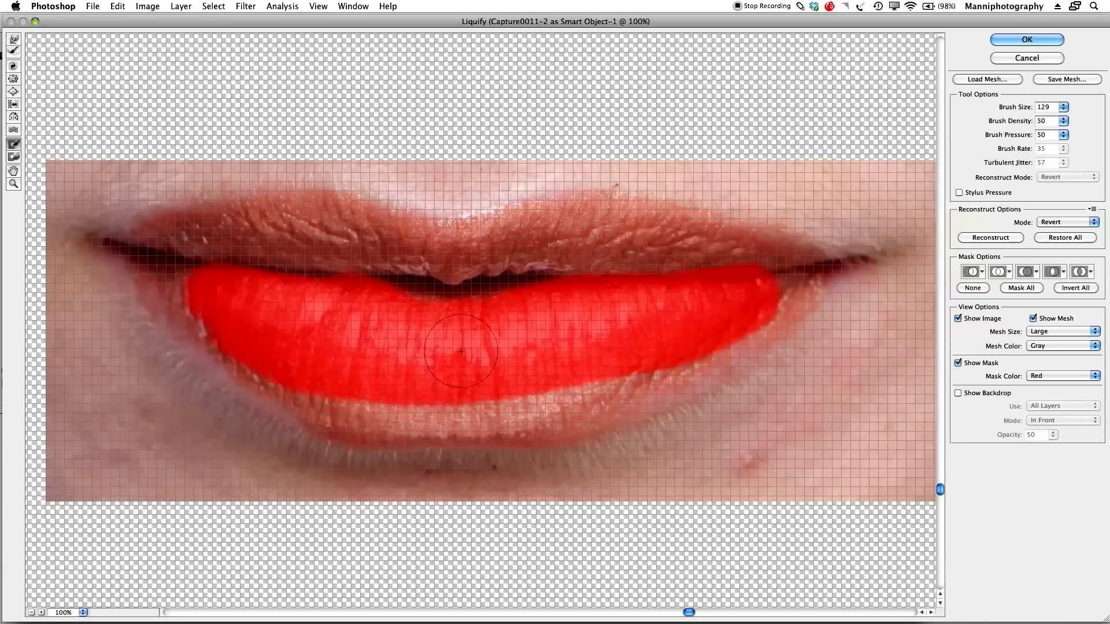
key(bracketleft)
key(bracketleft)
key(bracketleft)
key(bracketleft)
key(bracketleft)
key(bracketleft)
mouse_move(294, 380)
mouse_down()
mouse_move(351, 402)
mouse_move(439, 411)
mouse_move(581, 385)
mouse_move(655, 342)
mouse_up()
mouse_move(315, 249)
mouse_down()
mouse_move(540, 242)
mouse_move(688, 291)
mouse_up()
mouse_move(315, 253)
mouse_down()
mouse_move(258, 283)
mouse_move(303, 245)
mouse_move(394, 221)
mouse_move(517, 219)
mouse_move(656, 267)
mouse_up()
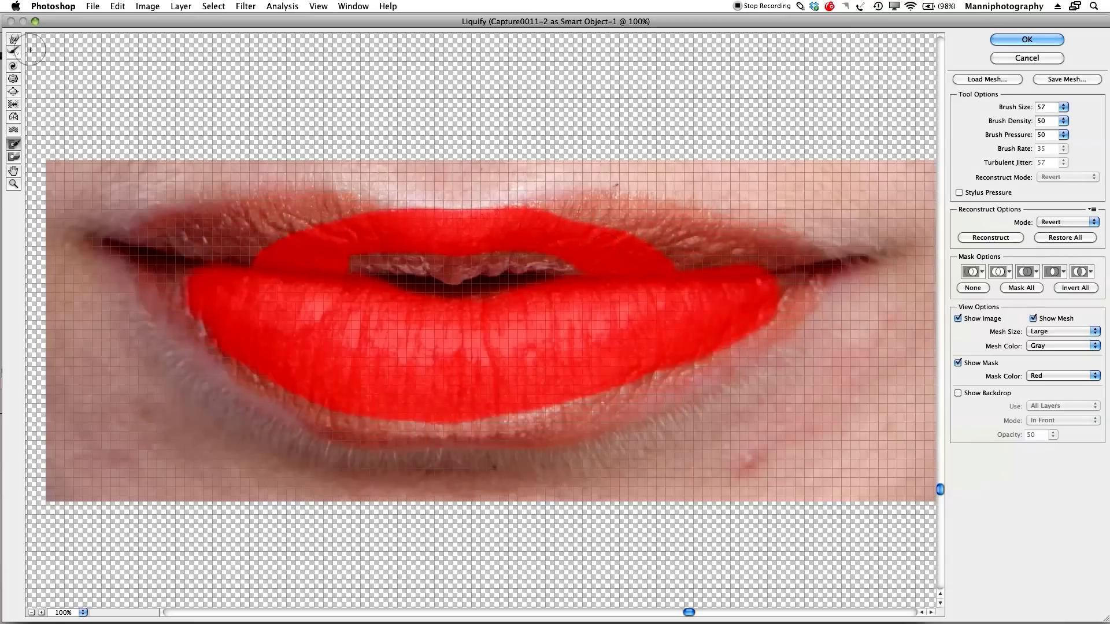
Forward-warp the upper lip's central dip upward with brush size 105, even out the lower lip's edge with size 217, and apply Liquify
click(14, 39)
drag(1019, 109, 1056, 113)
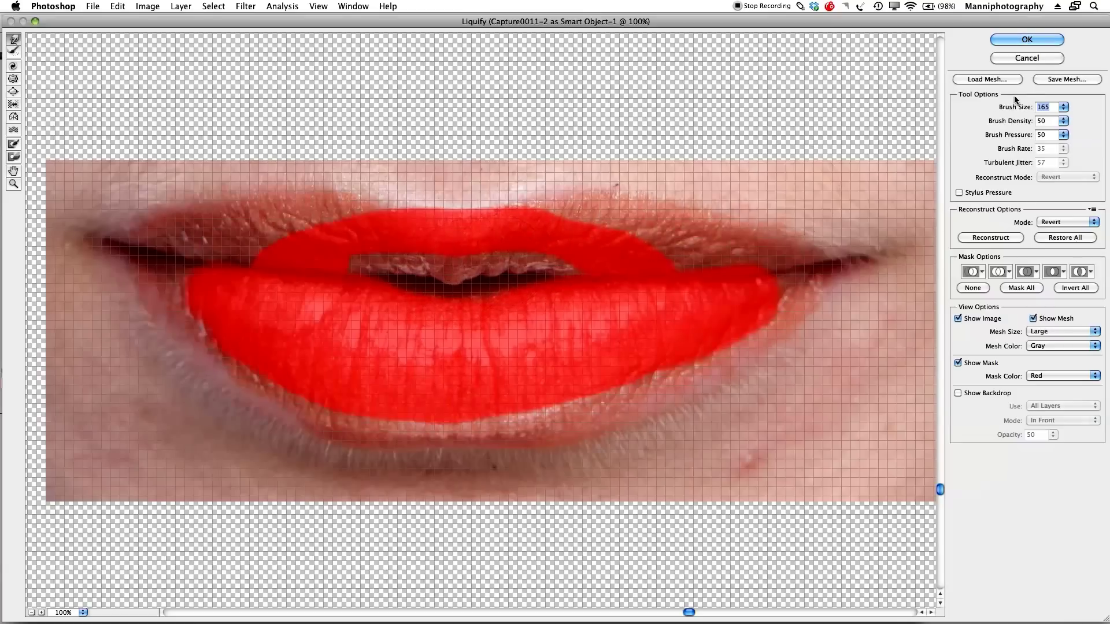
drag(1013, 110, 1007, 109)
drag(454, 291, 453, 280)
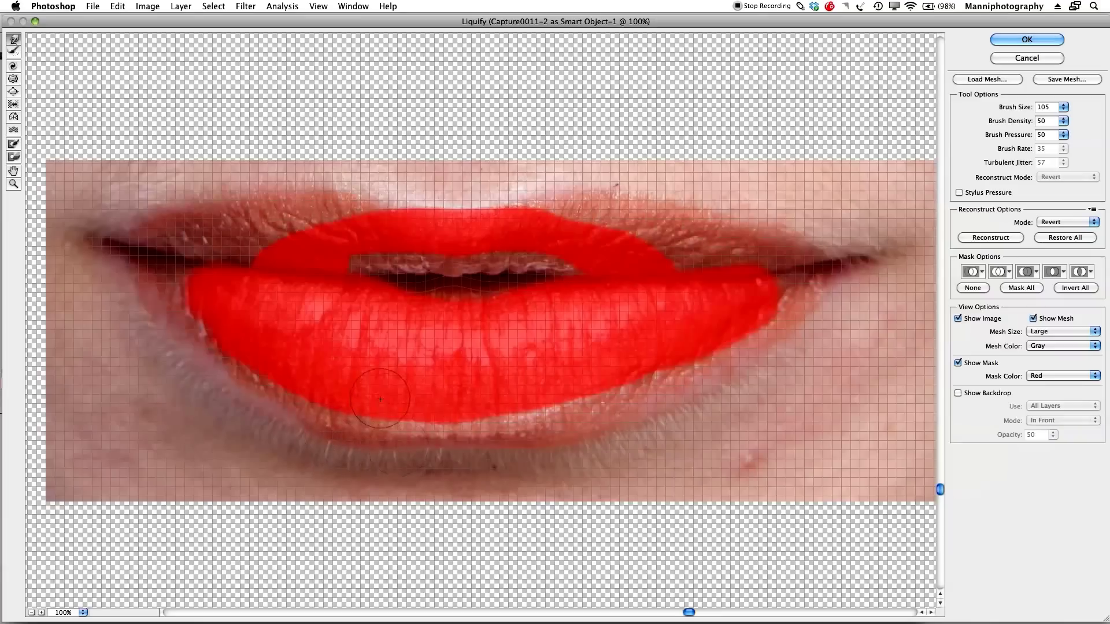
drag(1017, 108, 1044, 113)
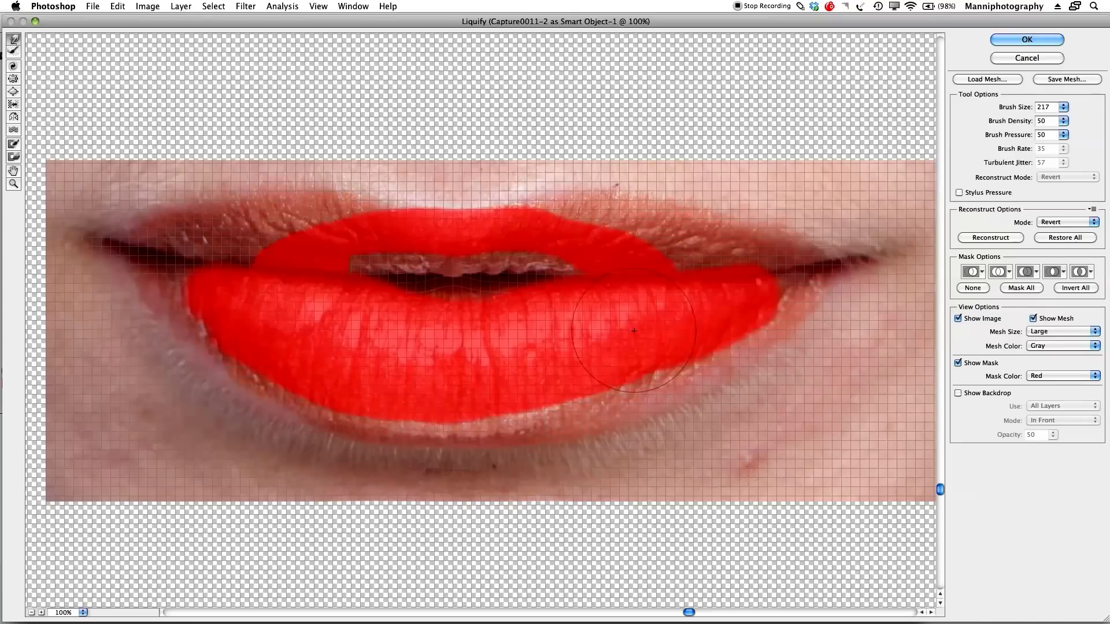
click(1037, 40)
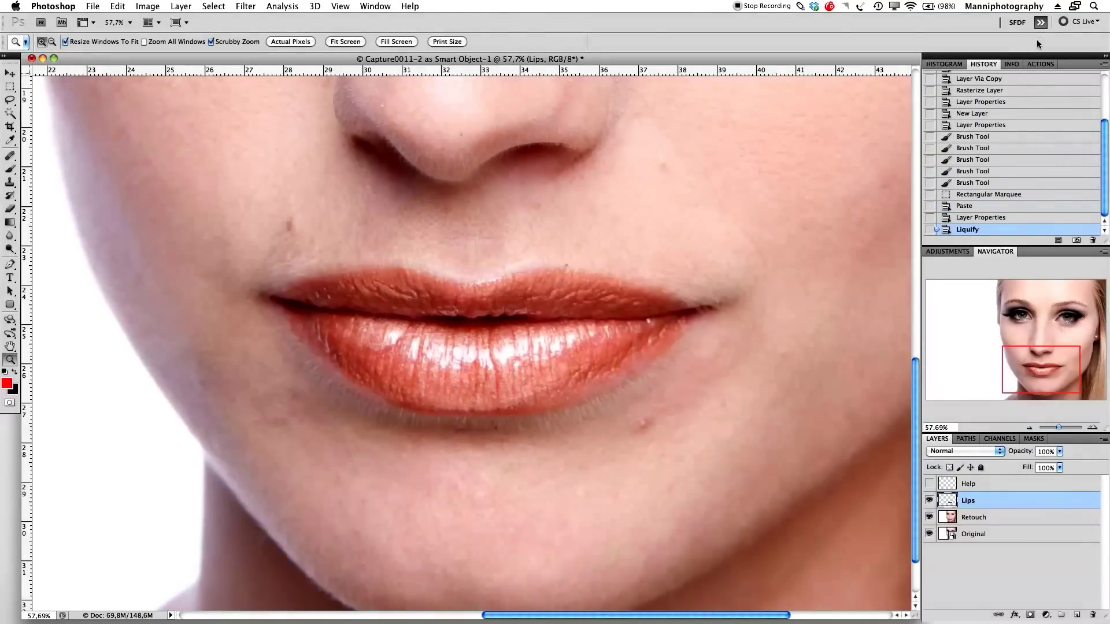
Compare the lips before and after the warp by toggling the Lips layer's visibility
click(929, 500)
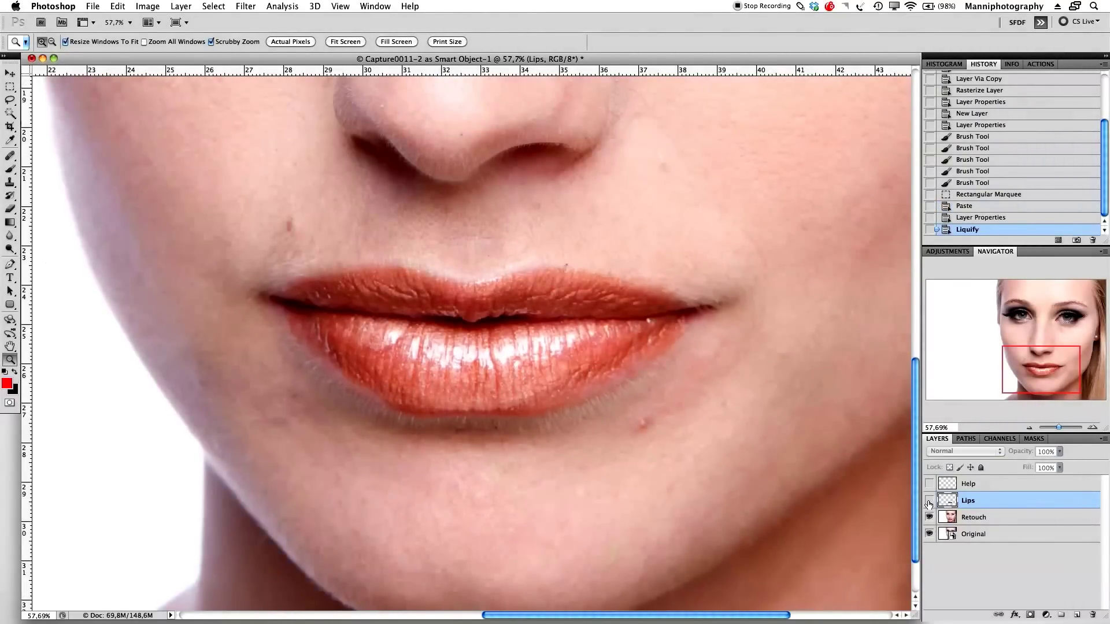
click(929, 503)
click(929, 503)
click(928, 502)
click(929, 501)
click(929, 501)
click(929, 501)
click(929, 501)
click(929, 500)
click(929, 500)
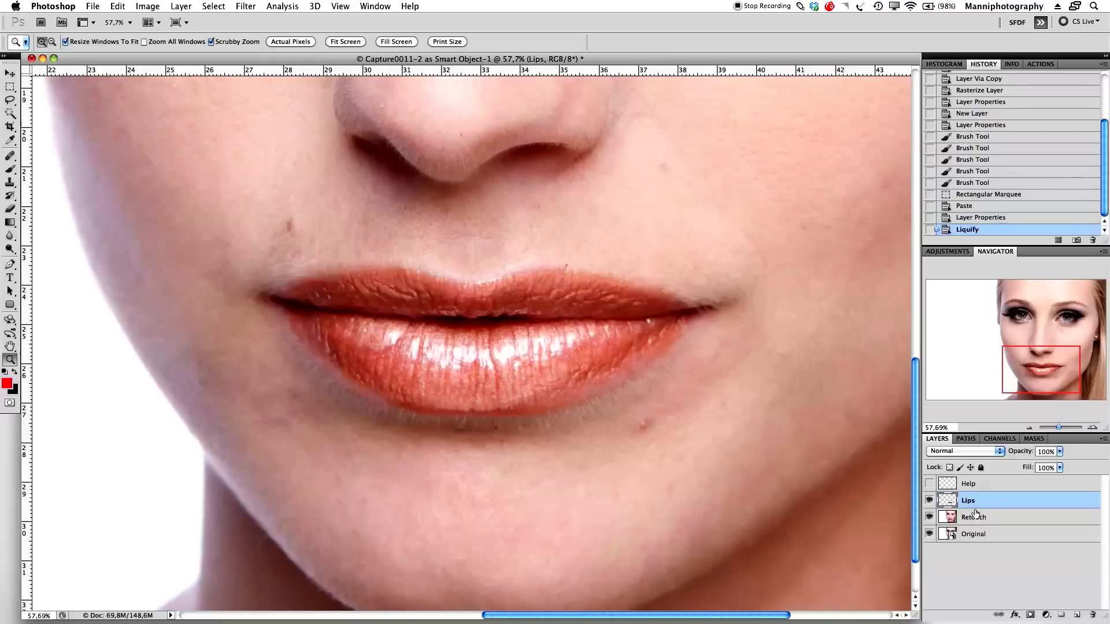
click(929, 500)
click(929, 500)
Heal the diagonal crease in the upper lip's left half on the Lips layer with the Healing Brush at size 10
drag(1058, 428, 1061, 430)
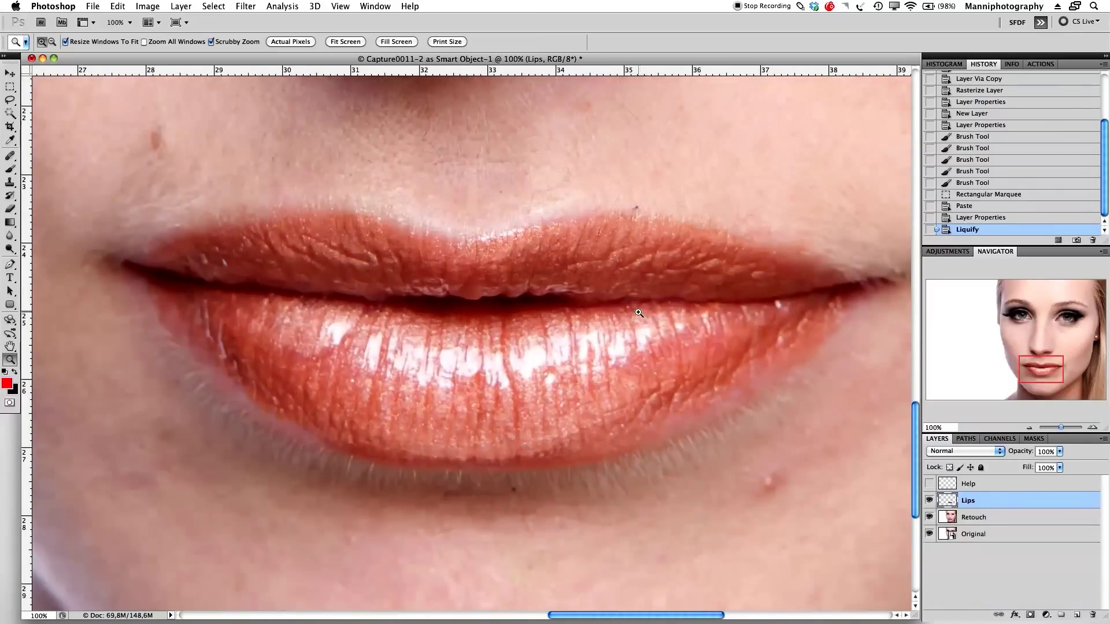
key(j)
click(8, 156)
click(47, 165)
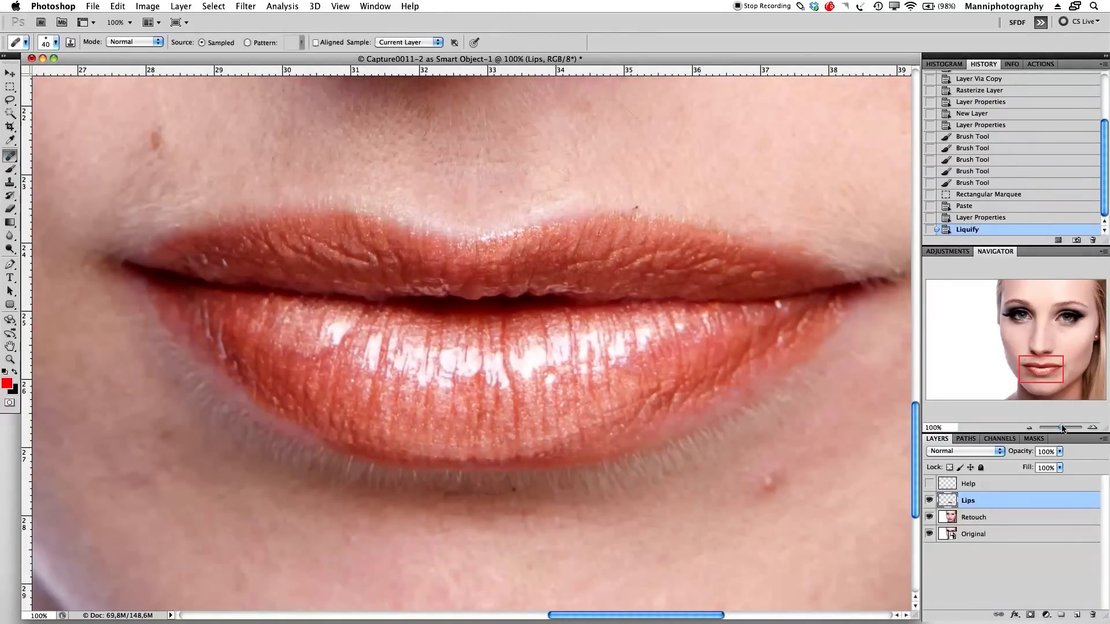
drag(1059, 425, 1064, 427)
drag(380, 276, 428, 289)
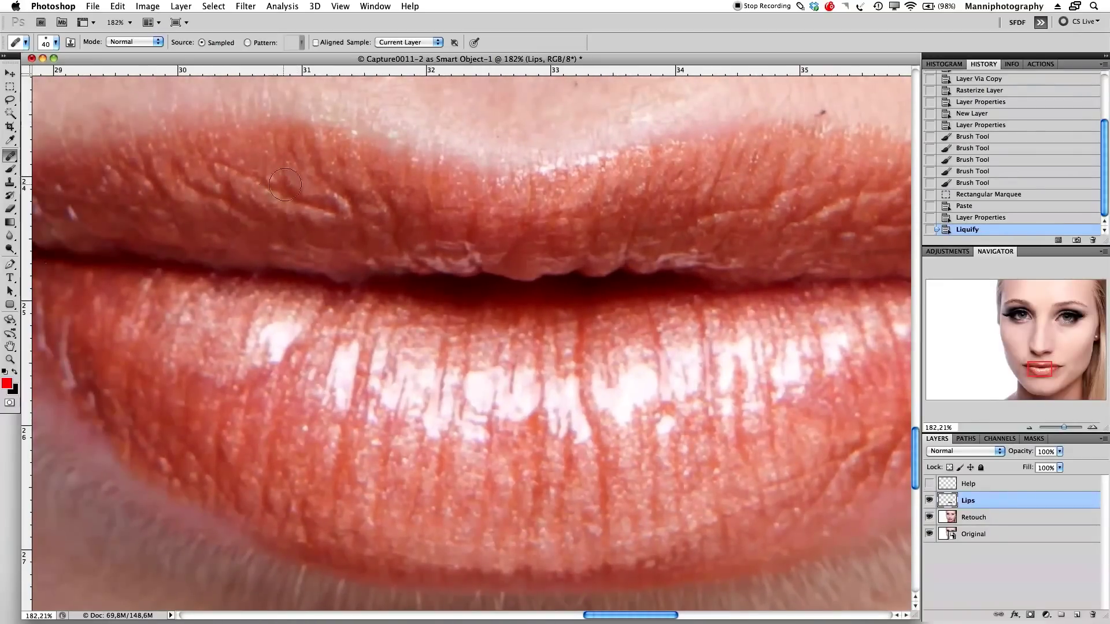
key(bracketleft)
key(bracketleft)
key(bracketleft)
drag(233, 165, 223, 163)
click(255, 176)
click(263, 182)
click(271, 186)
click(281, 192)
click(290, 197)
click(304, 199)
click(318, 200)
click(285, 192)
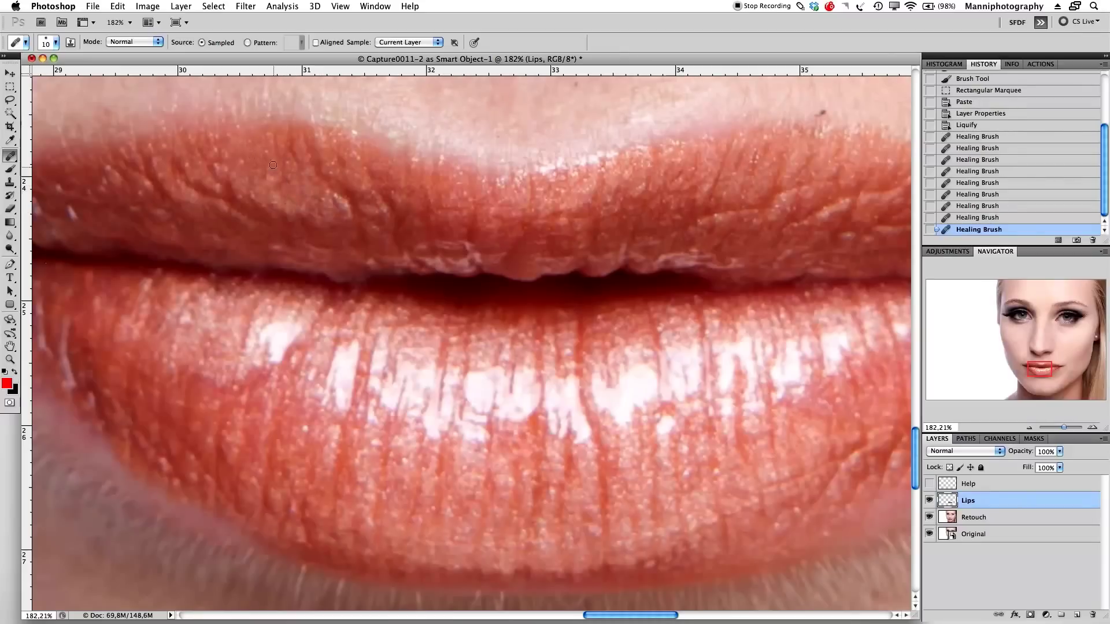
Smooth the remaining creases on the upper lip, enlarging the Healing Brush to size 25
click(291, 191)
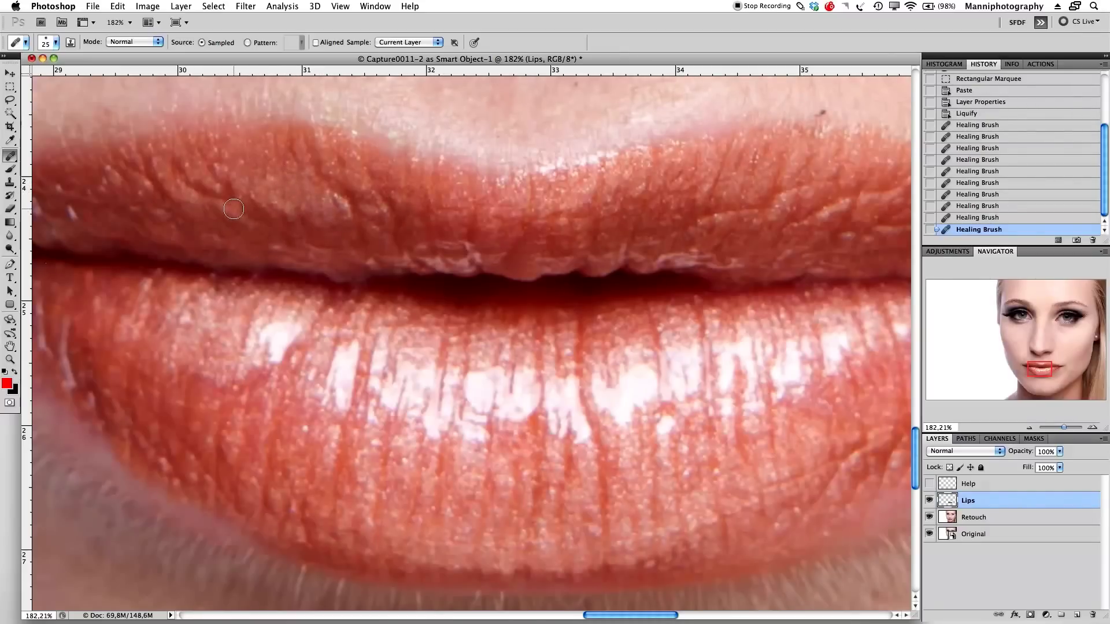
mouse_move(188, 185)
mouse_down()
mouse_move(227, 189)
mouse_move(218, 173)
mouse_move(275, 226)
mouse_move(254, 204)
mouse_up()
drag(212, 162, 216, 159)
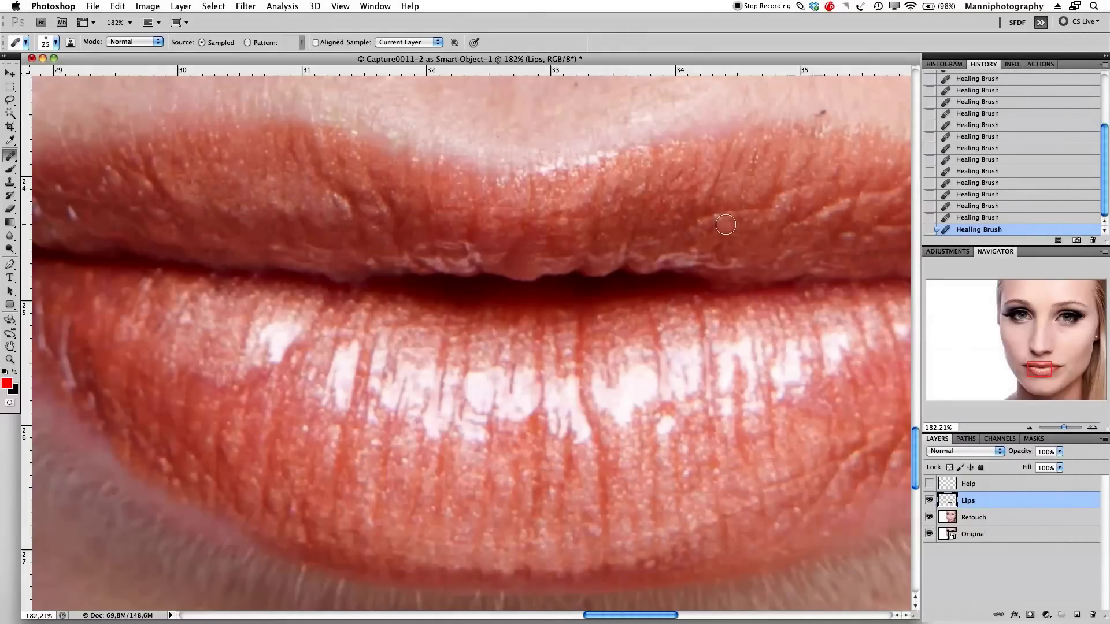
Heal the dark spot below the lower lip, the red blemish beside the chin and the bright speck near the mouth's right corner
key(super+0)
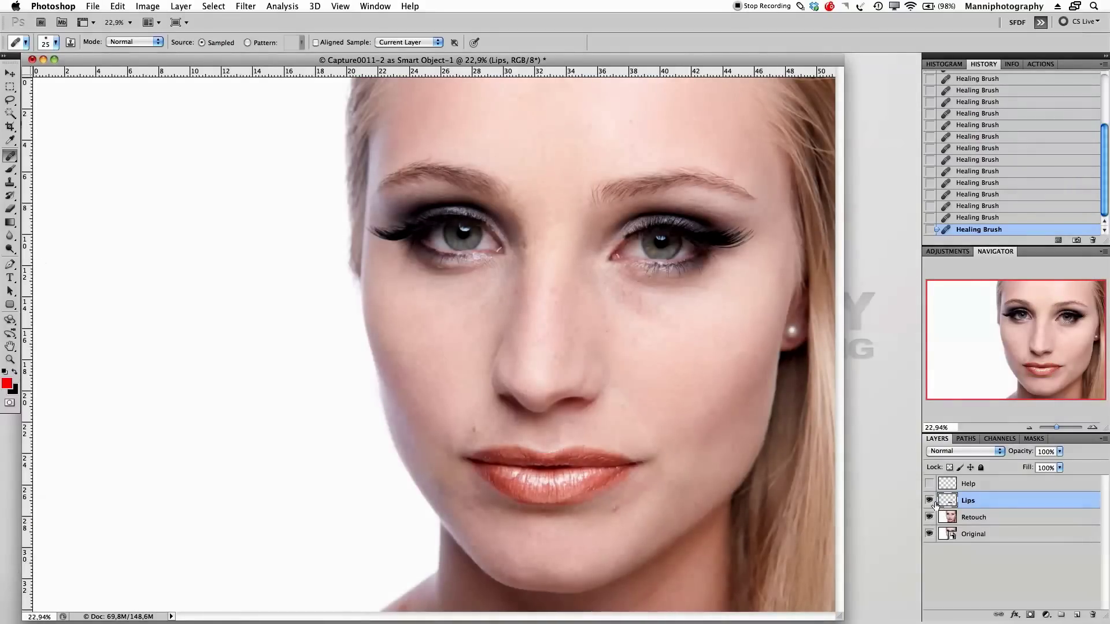
drag(1056, 428, 1062, 428)
drag(607, 305, 463, 139)
mouse_move(694, 469)
mouse_down()
mouse_move(603, 309)
mouse_move(502, 252)
mouse_up()
drag(563, 314, 519, 280)
scroll(518, 281, right, 2)
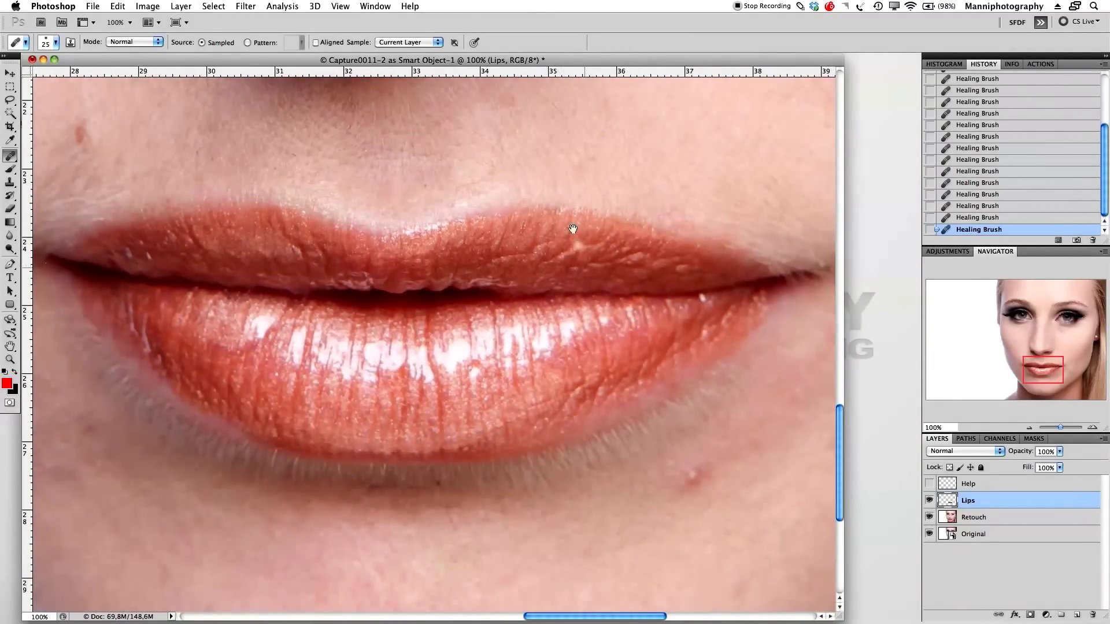
drag(582, 261, 566, 214)
mouse_move(424, 425)
mouse_down()
mouse_move(397, 428)
mouse_move(411, 399)
mouse_up()
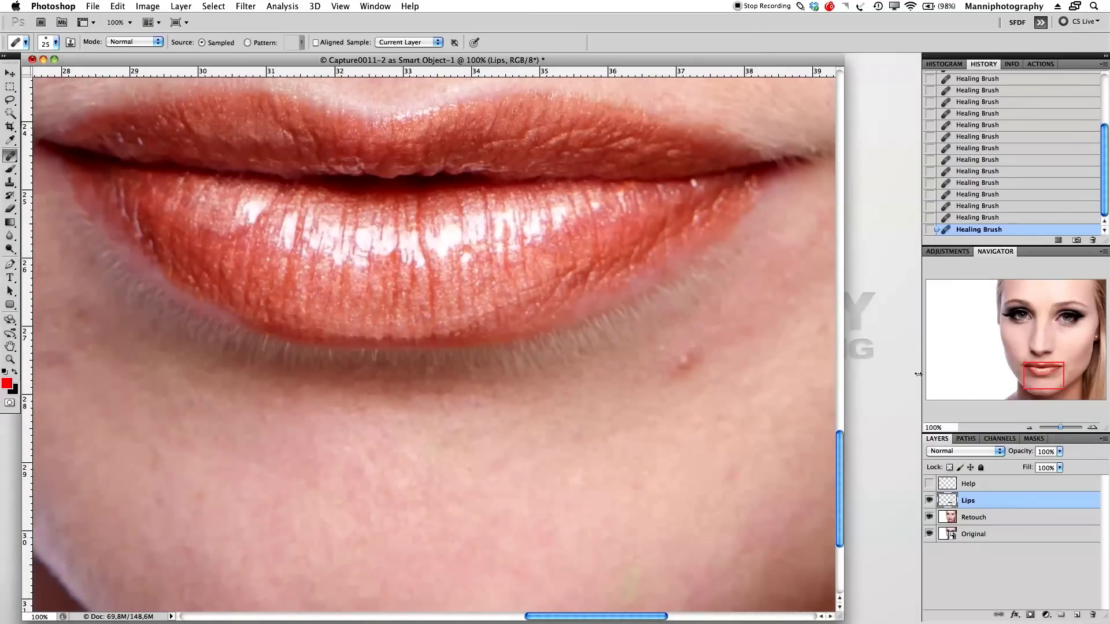
drag(738, 344, 619, 324)
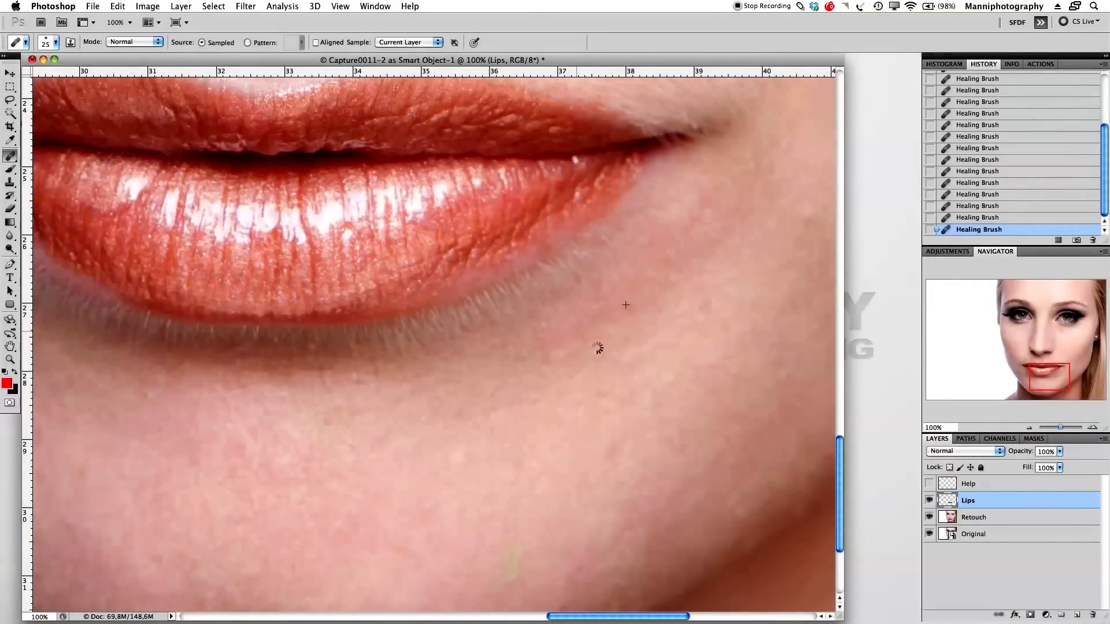
mouse_move(581, 325)
mouse_down()
mouse_move(550, 339)
mouse_move(576, 348)
mouse_up()
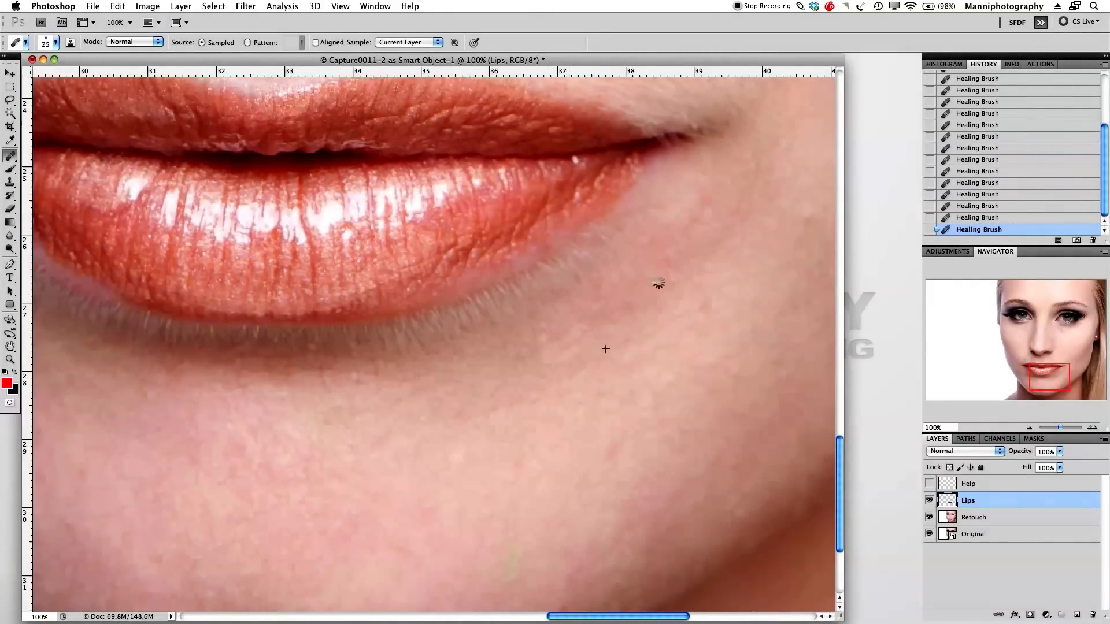
drag(636, 288, 679, 329)
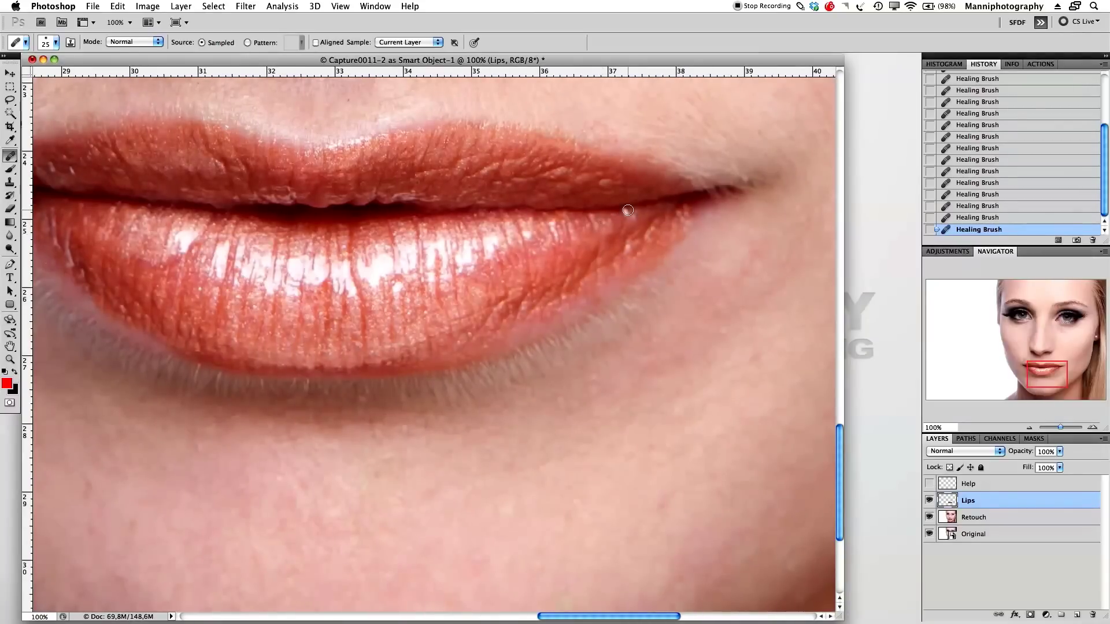
drag(635, 250, 746, 302)
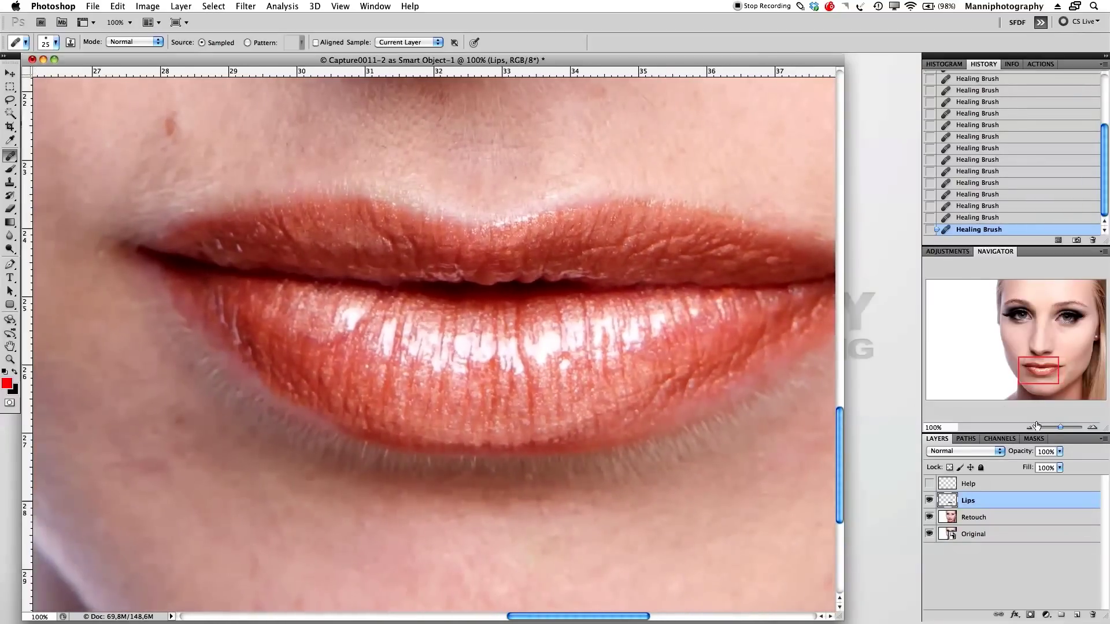
Add a Curves adjustment layer above Lips and darken it with a shadow point at input 40, output 31
drag(1062, 429, 1061, 429)
drag(652, 288, 628, 296)
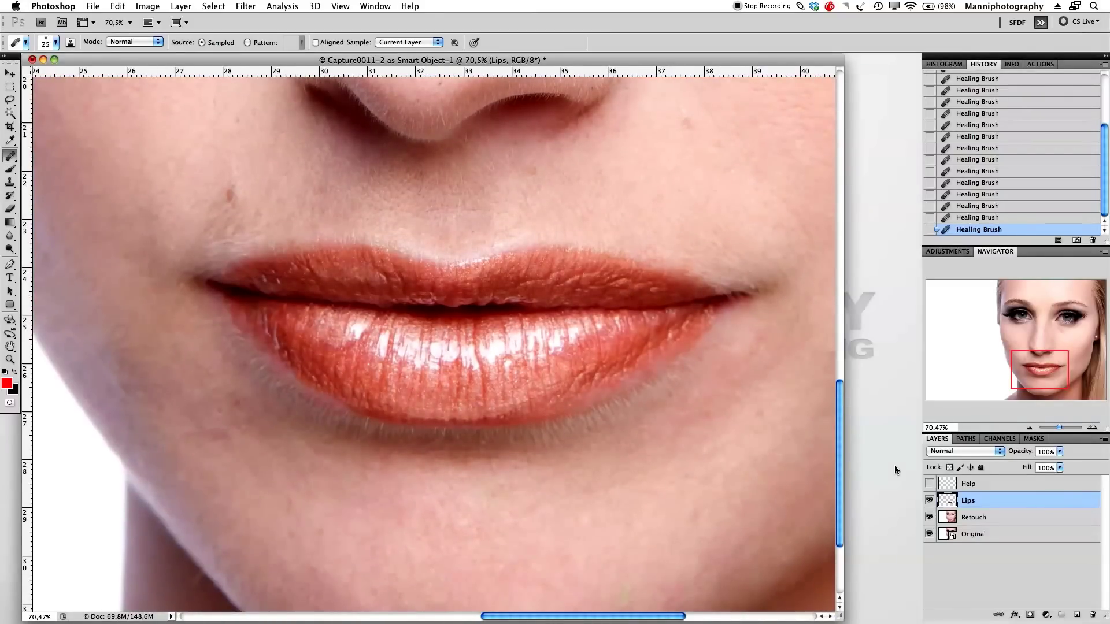
click(953, 252)
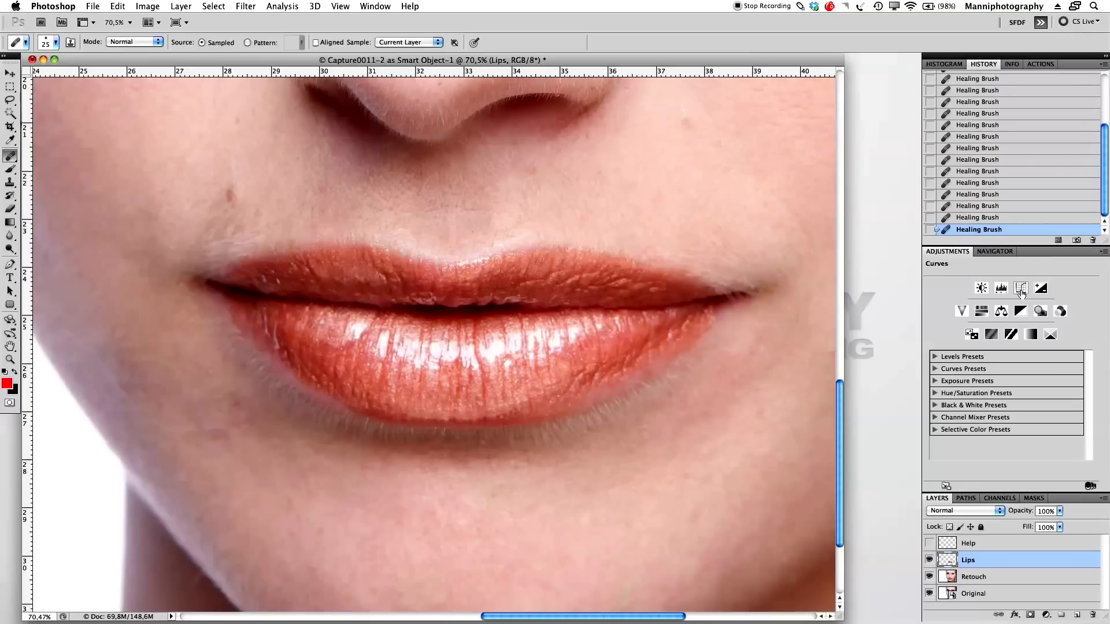
click(1021, 289)
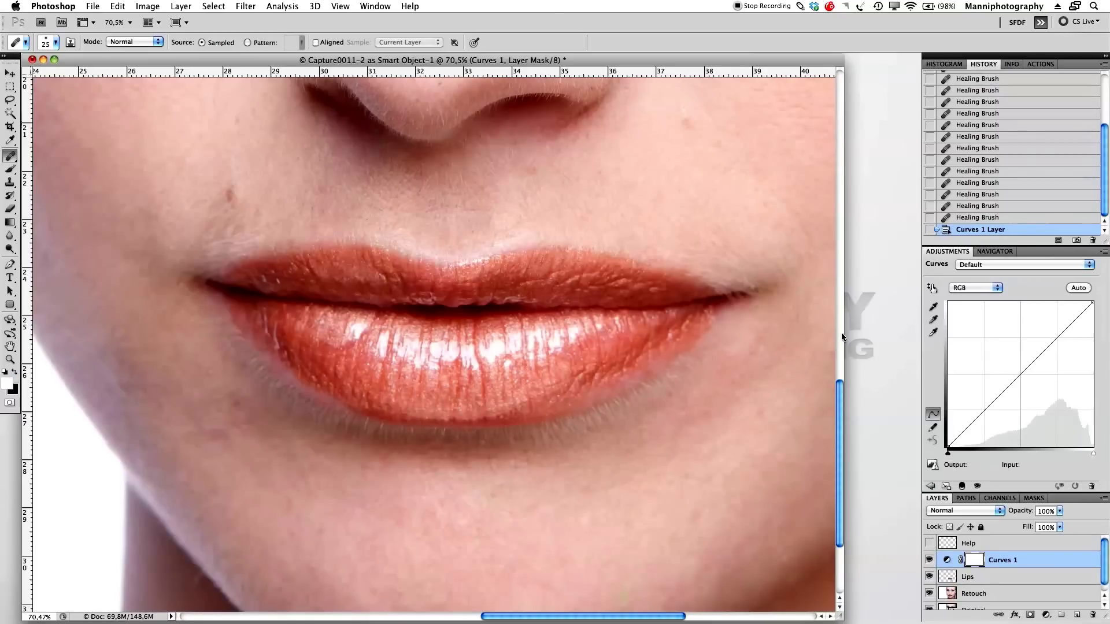
click(969, 428)
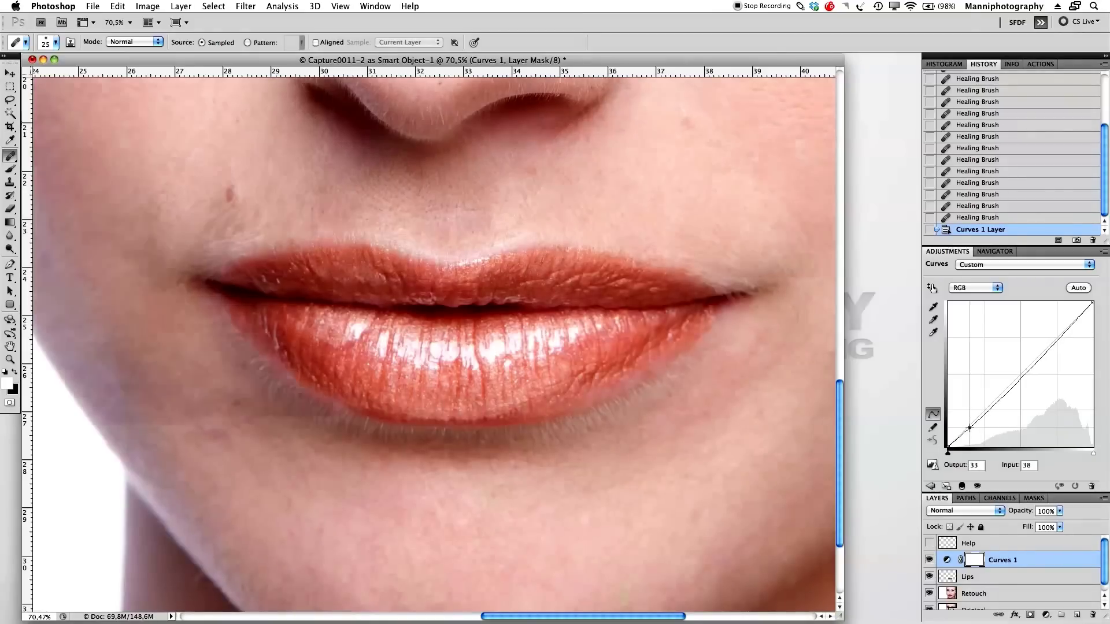
drag(968, 428, 974, 429)
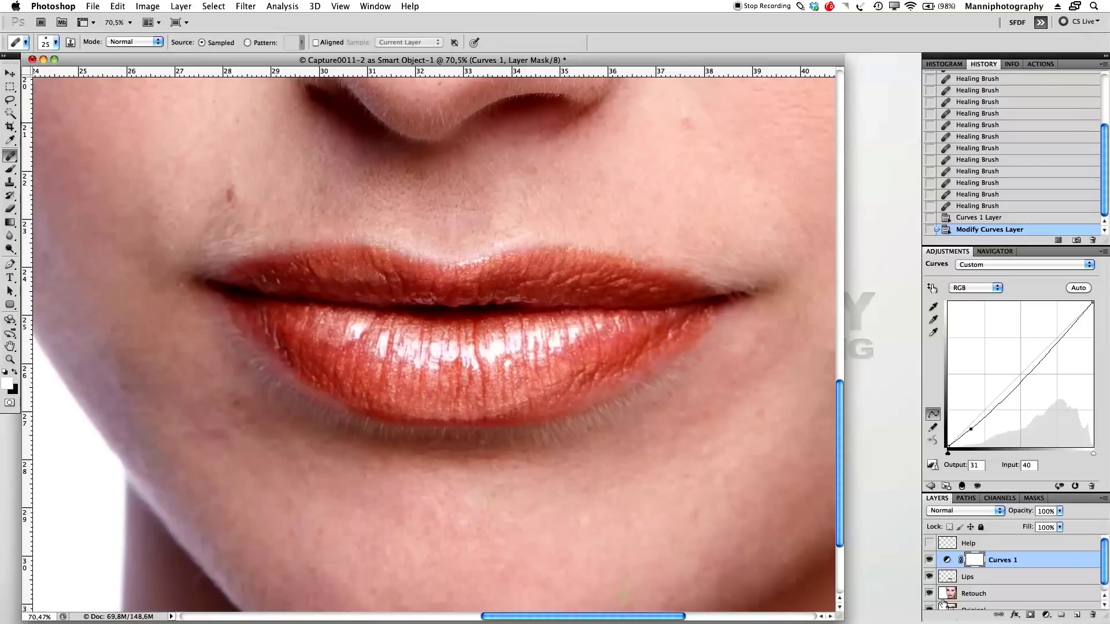
Hide the darkening Curves layer and add a second one that brightens with a highlight point at input 222, output 231
click(929, 559)
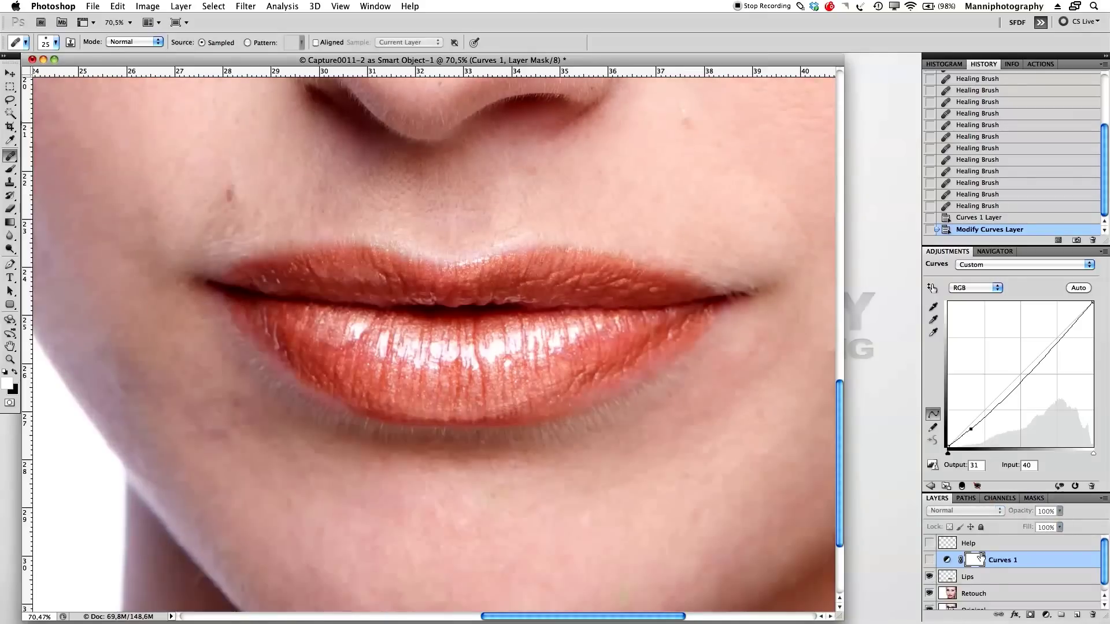
click(930, 486)
click(1024, 292)
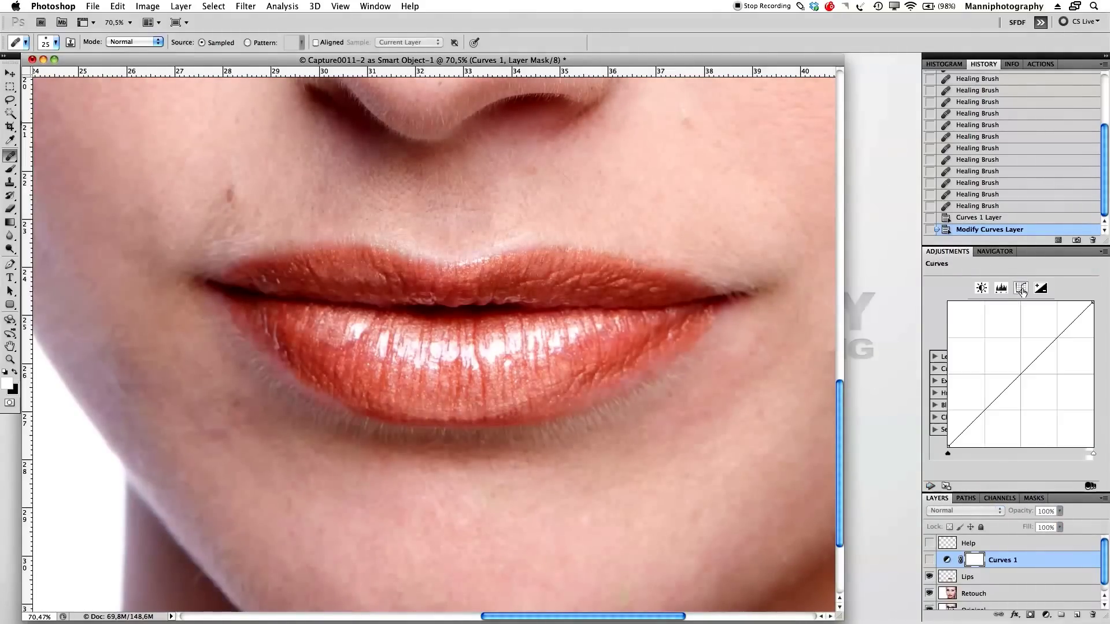
drag(1076, 319, 1075, 316)
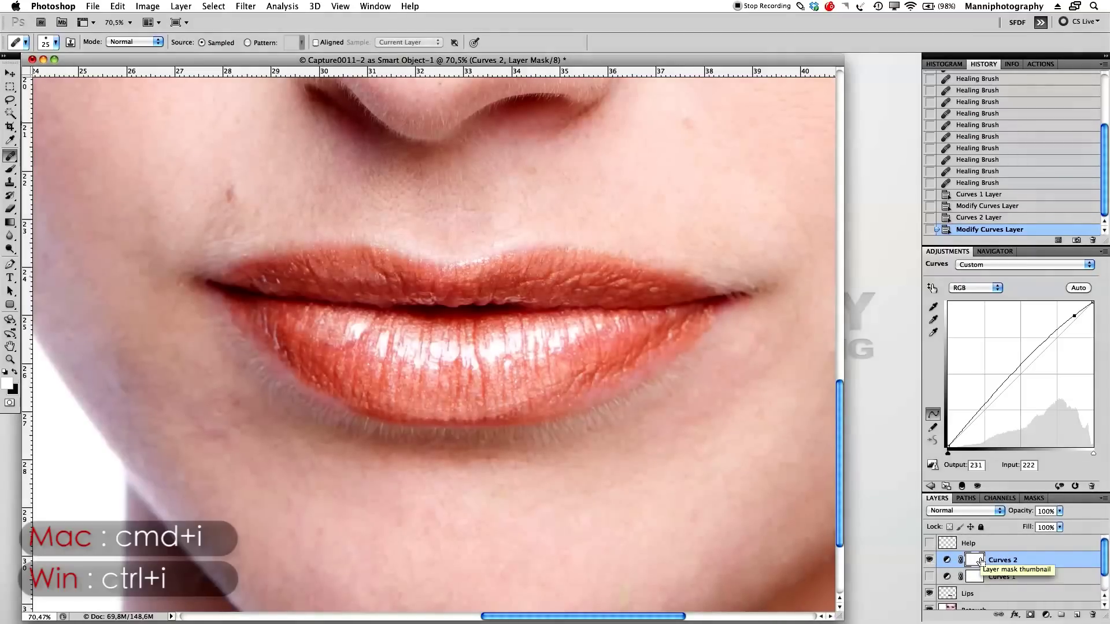
Invert the masks of both Curves layers to black and make the darkening Curves 1 layer visible again
key(super+i)
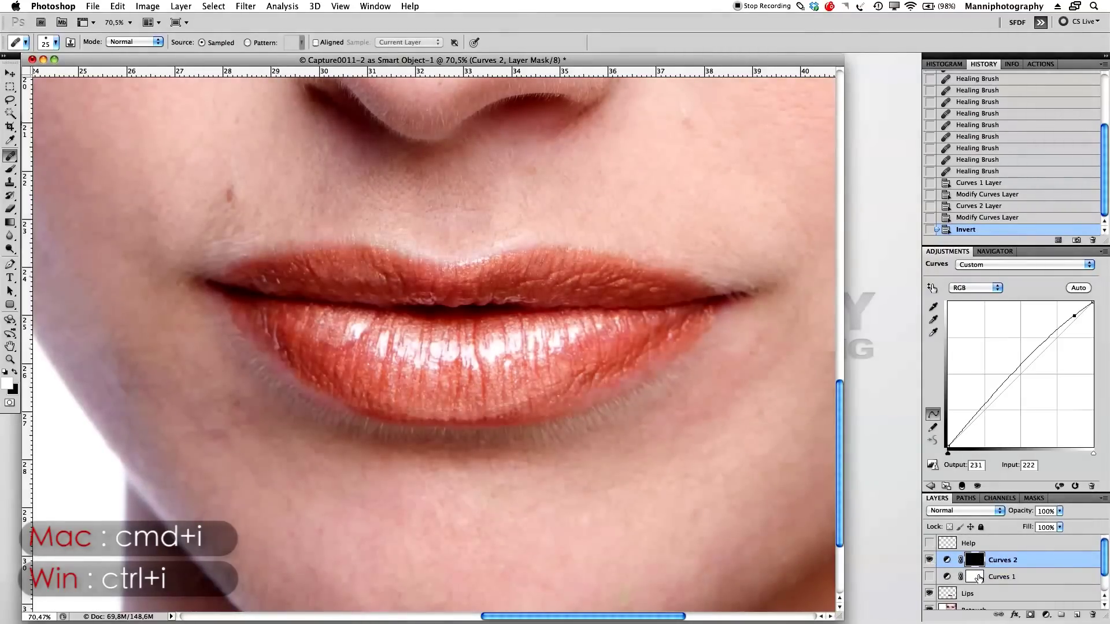
click(929, 576)
click(1064, 574)
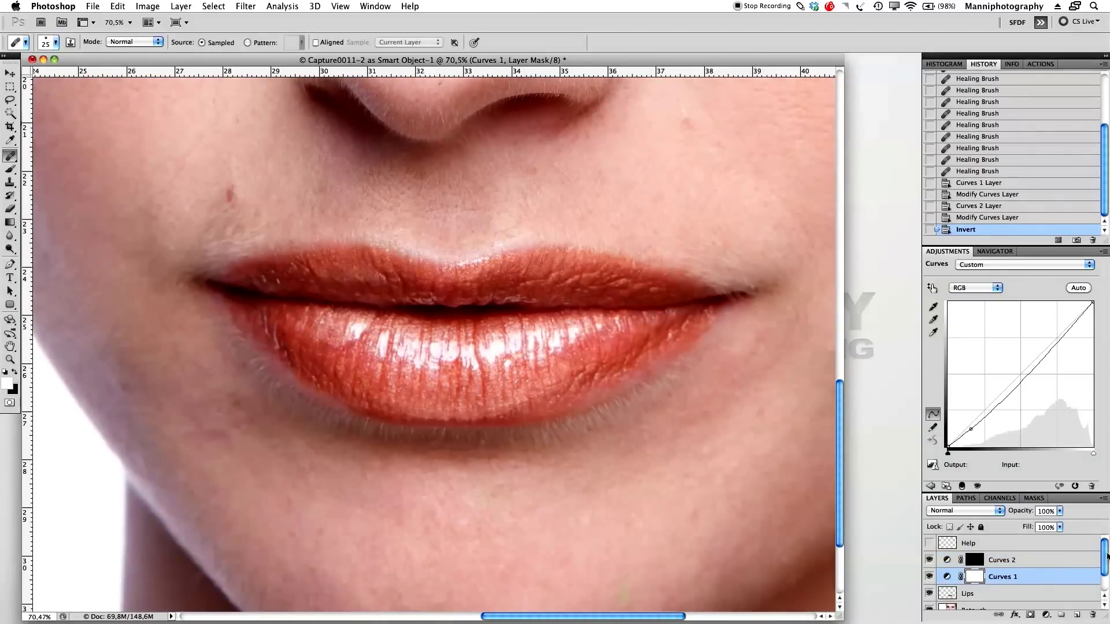
click(930, 486)
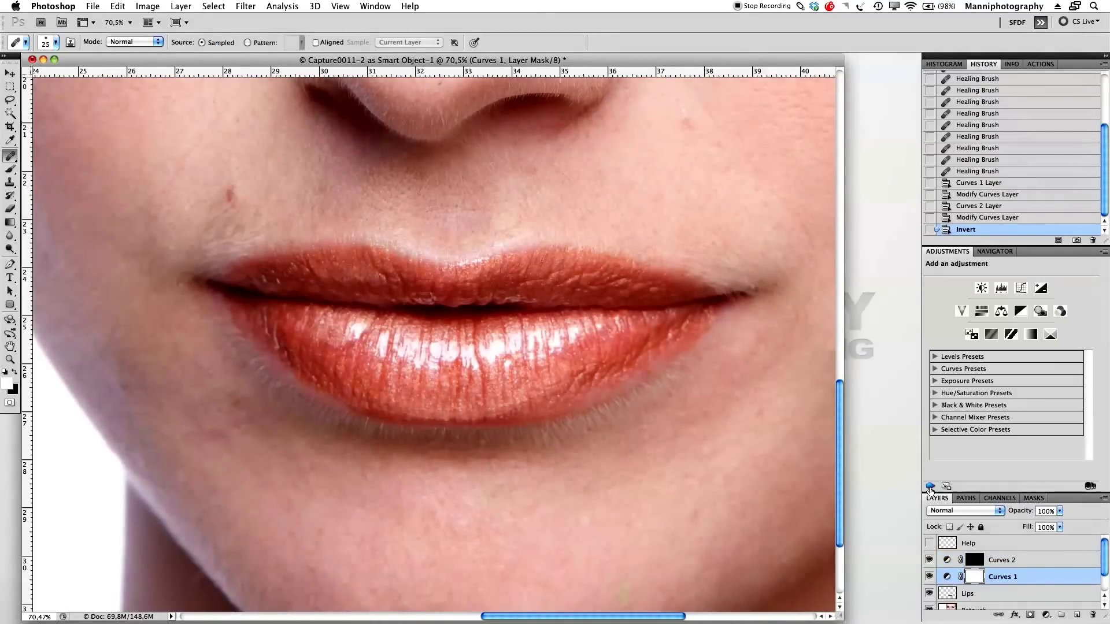
click(995, 252)
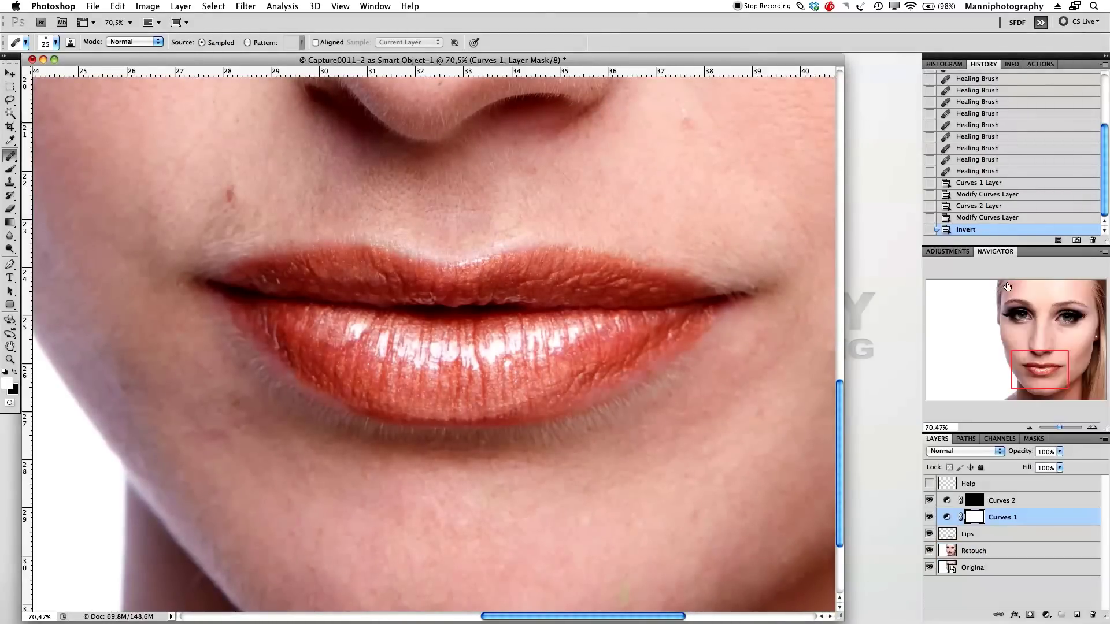
drag(1000, 433, 999, 306)
click(1018, 369)
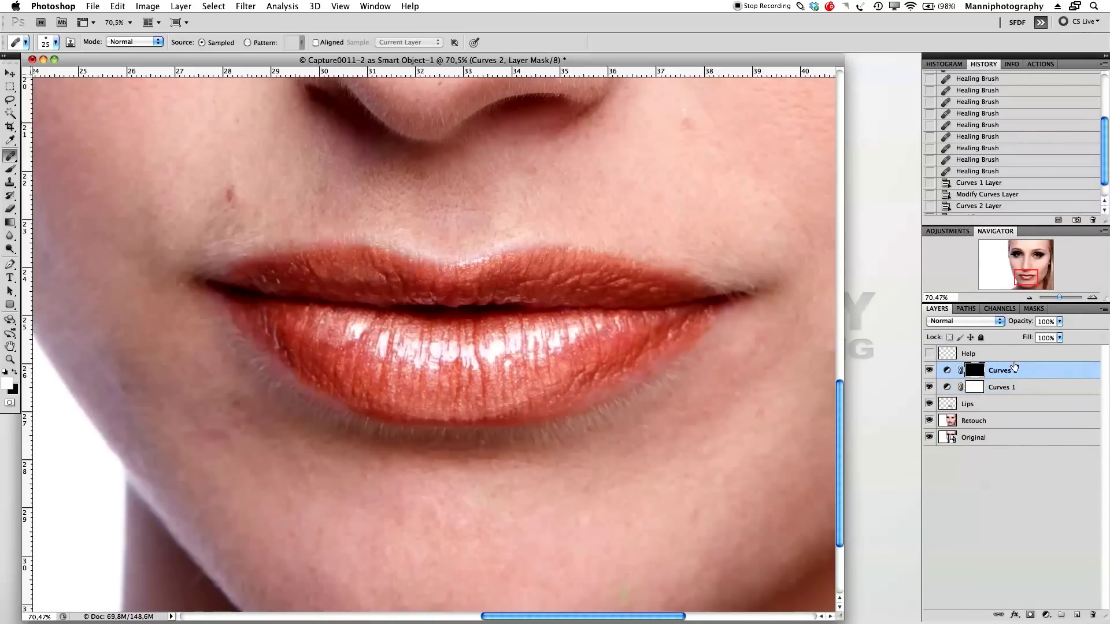
click(1006, 358)
click(1007, 393)
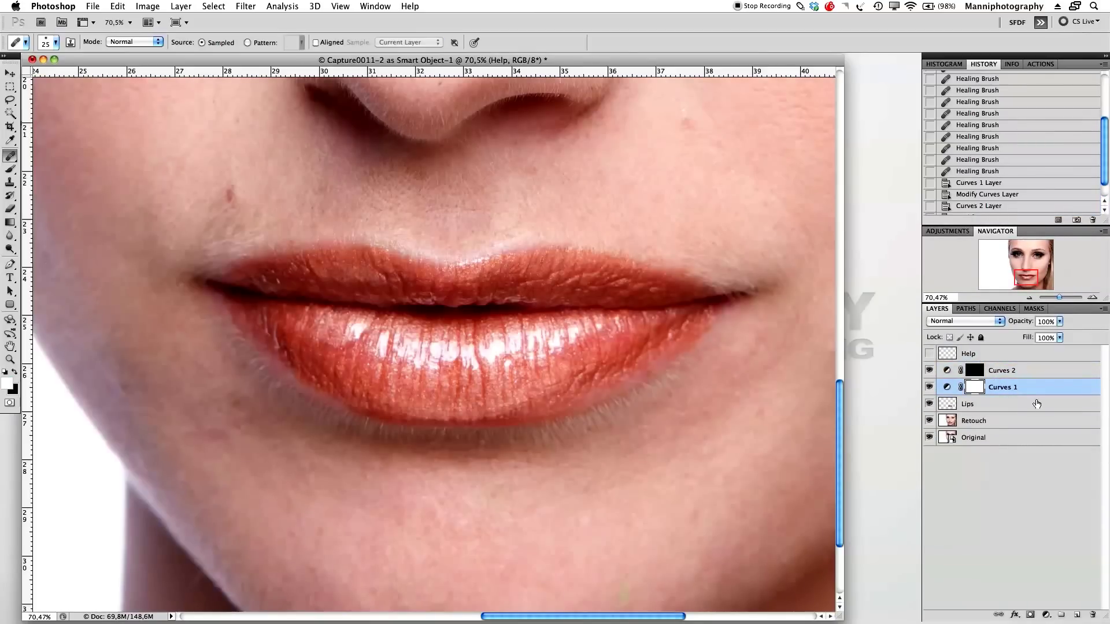
key(super+i)
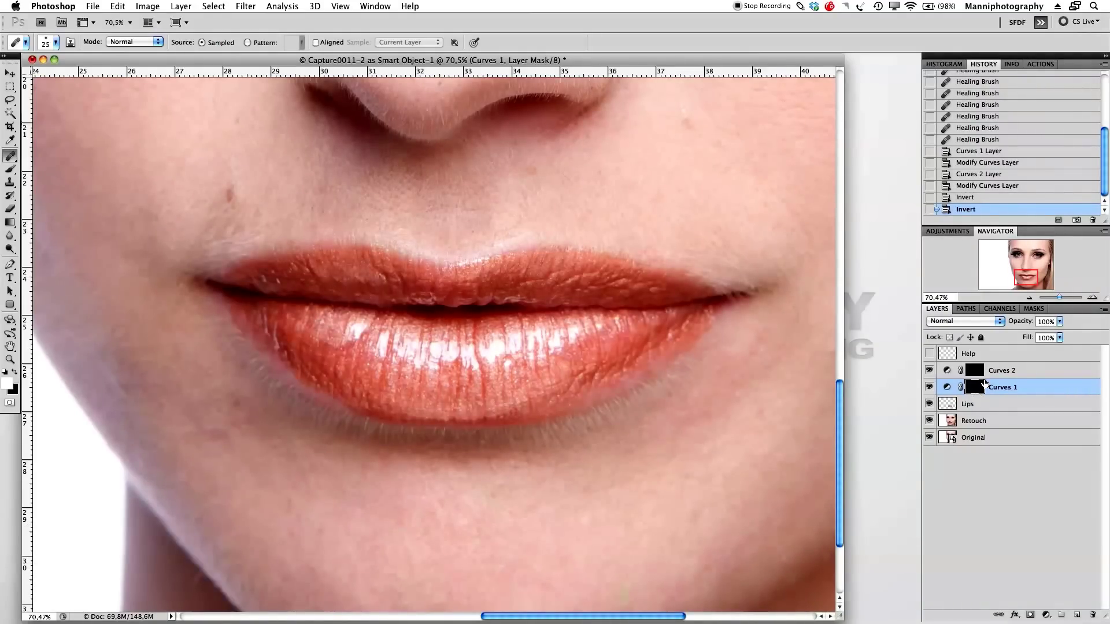
Paint white over the lips on the Curves 1 mask with the Brush at size 250 and 40% opacity
key(b)
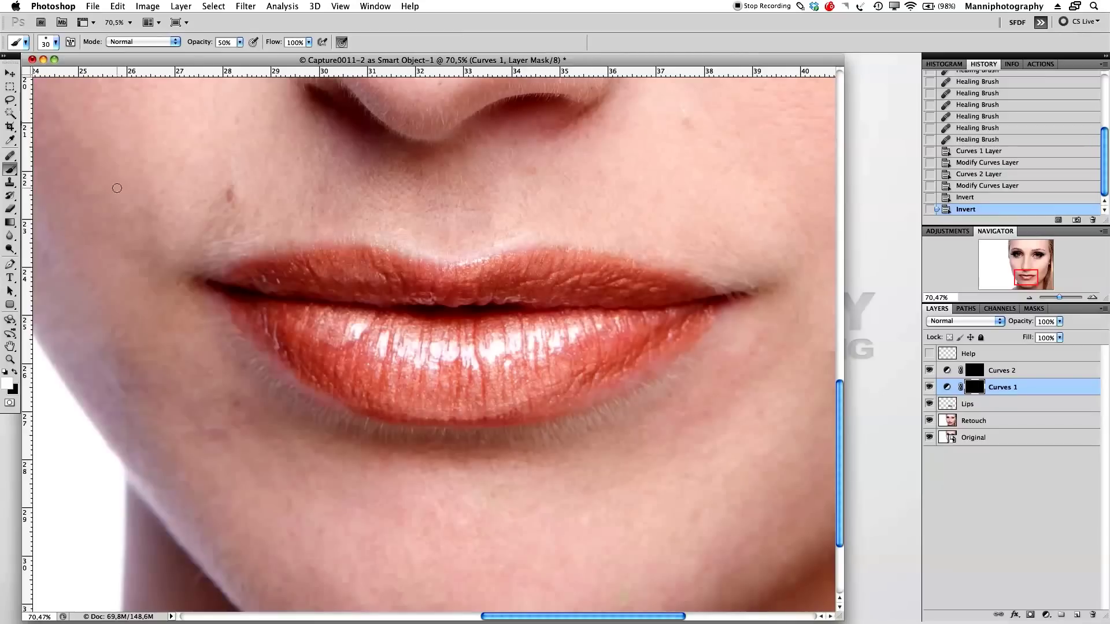
drag(207, 44, 201, 48)
key(bracketright)
key(bracketright)
key(bracketright)
key(bracketright)
key(bracketright)
key(bracketright)
key(bracketright)
key(bracketright)
key(bracketright)
key(bracketright)
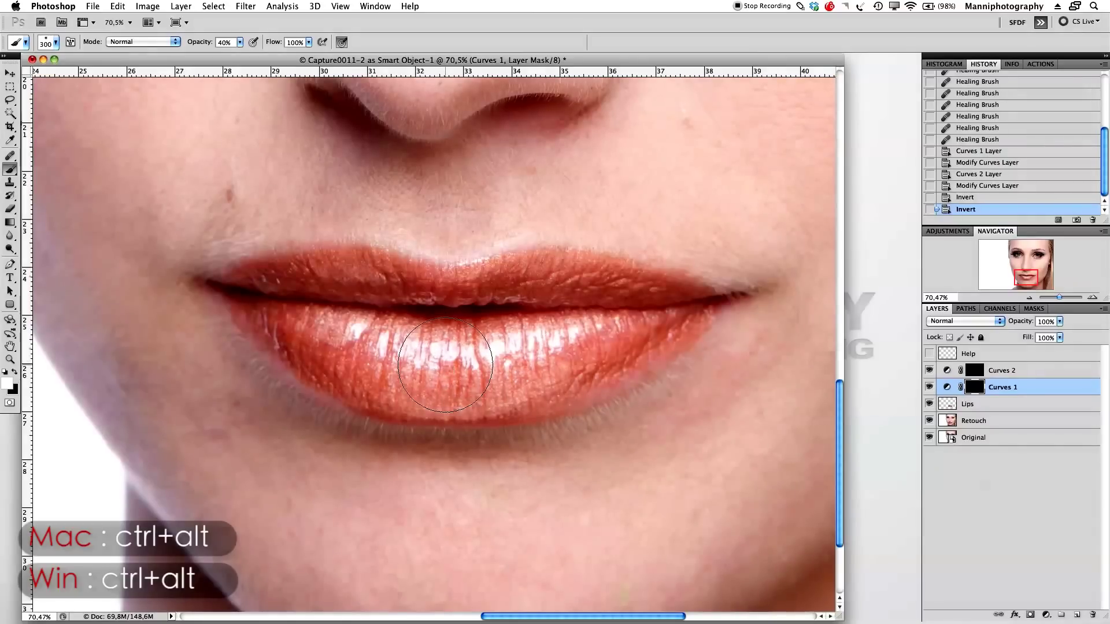
mouse_move(436, 365)
mouse_down()
mouse_move(464, 376)
mouse_move(463, 399)
mouse_move(462, 274)
mouse_move(462, 300)
mouse_up()
key(bracketleft)
key(bracketleft)
key(bracketleft)
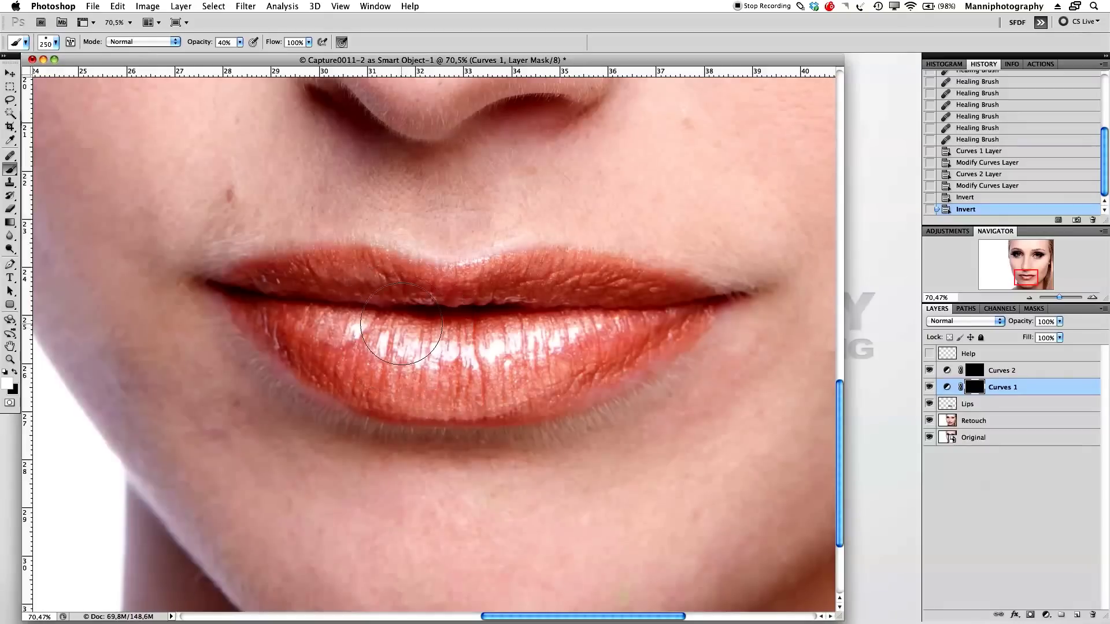
mouse_move(314, 326)
mouse_down()
mouse_move(368, 365)
mouse_move(429, 375)
mouse_move(583, 352)
mouse_up()
mouse_move(409, 367)
mouse_down()
mouse_move(481, 374)
mouse_move(576, 357)
mouse_move(651, 338)
mouse_up()
mouse_move(651, 338)
mouse_down()
mouse_move(509, 368)
mouse_move(666, 334)
mouse_move(580, 347)
mouse_move(671, 315)
mouse_move(503, 303)
mouse_up()
drag(674, 309, 382, 281)
mouse_move(578, 308)
mouse_down()
mouse_move(382, 278)
mouse_move(422, 310)
mouse_move(478, 302)
mouse_move(248, 280)
mouse_move(361, 288)
mouse_move(340, 293)
mouse_up()
Darken the upper lip on the Curves 1 mask with a smaller brush of size 125 at 55% opacity
key(bracketleft)
key(bracketleft)
key(bracketleft)
key(bracketleft)
key(bracketleft)
key(bracketleft)
key(bracketright)
drag(270, 293, 427, 305)
mouse_move(283, 262)
mouse_down()
mouse_move(255, 293)
mouse_move(686, 295)
mouse_up()
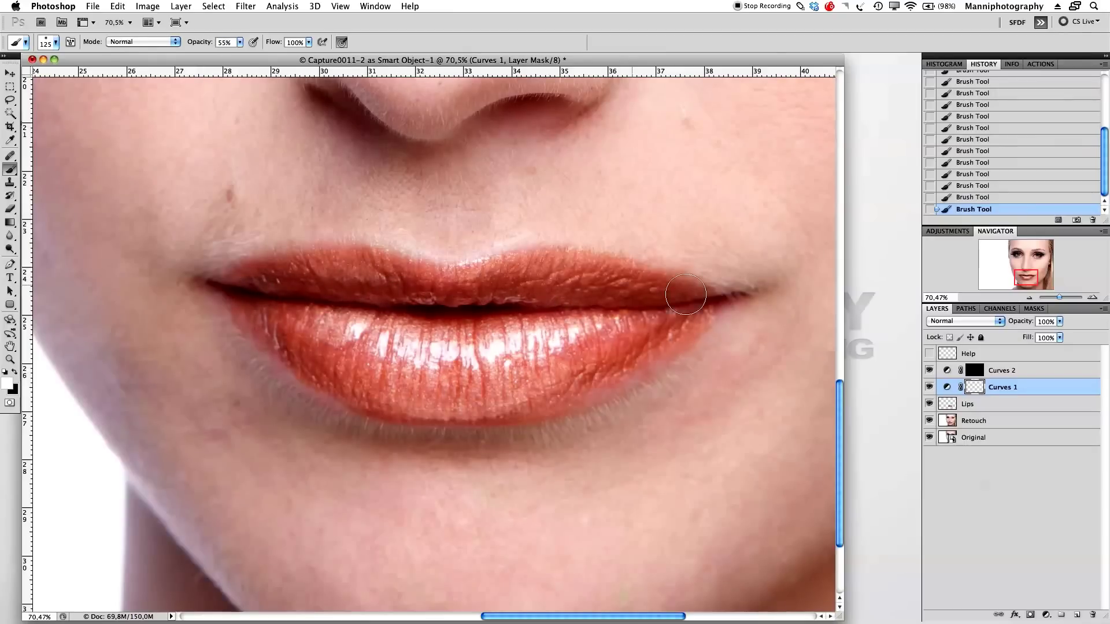
Darken the edges and corners of the lower lip on the Curves 1 mask, varying the brush size between 100 and 175
key(bracketright)
key(bracketright)
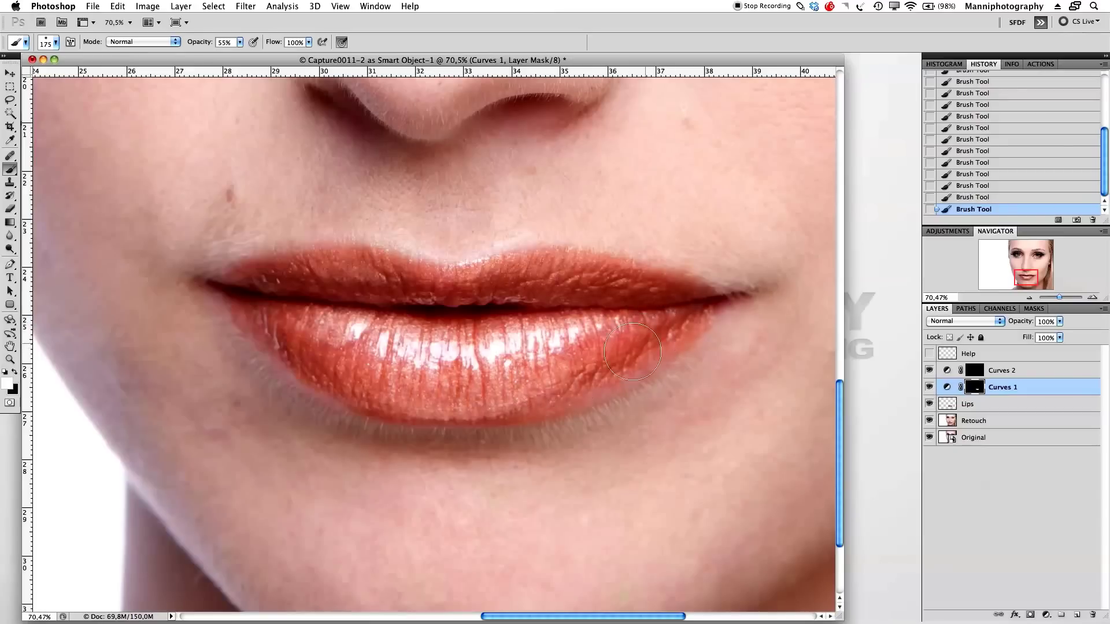
key(bracketleft)
key(bracketleft)
key(bracketleft)
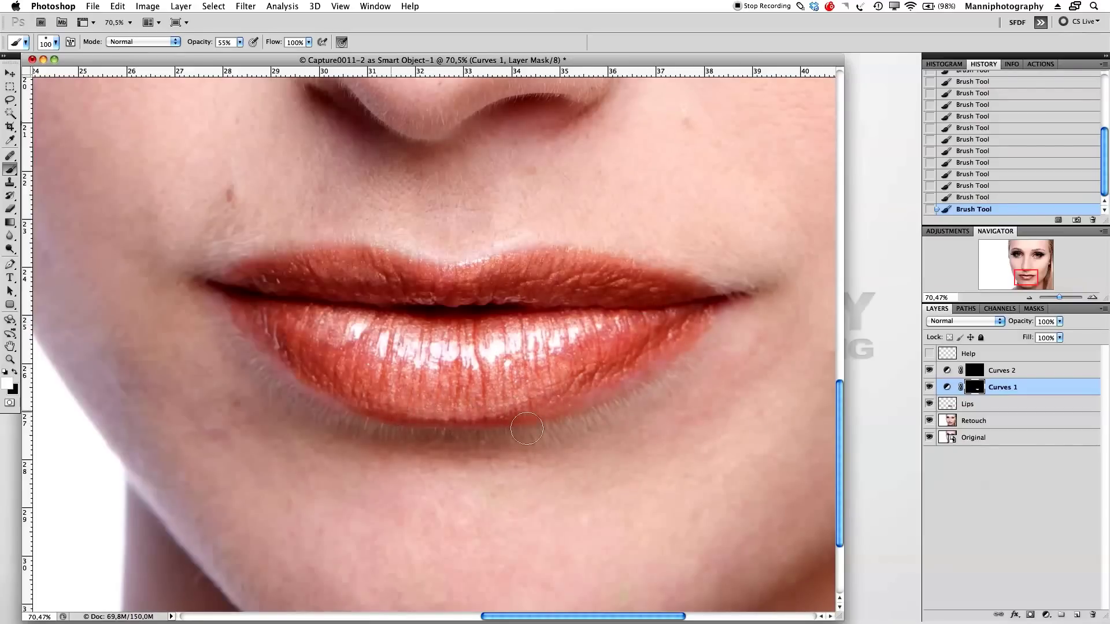
key(bracketright)
key(bracketright)
key(bracketright)
key(bracketright)
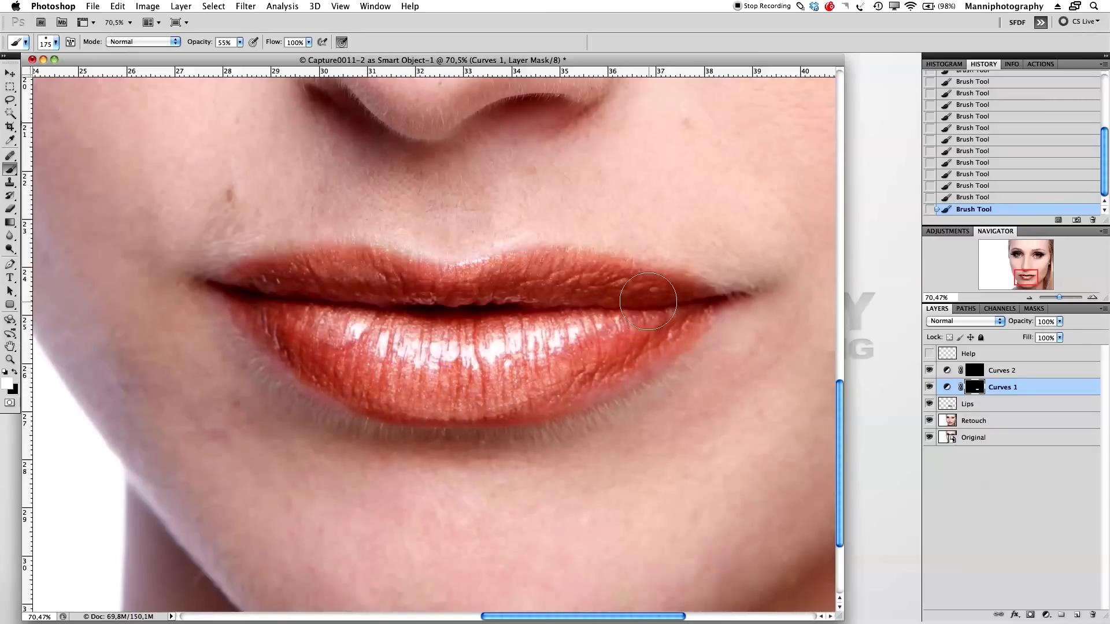
Brighten the highlights of the lower lip on the Curves 2 mask with a size 175 brush at 40% opacity
click(981, 370)
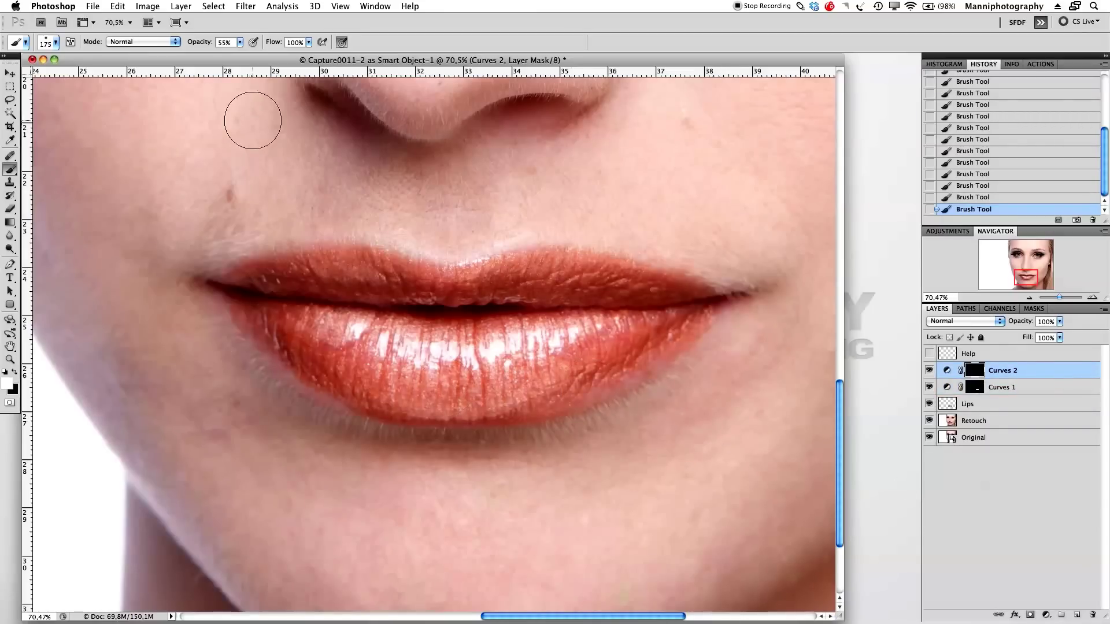
drag(197, 45, 198, 44)
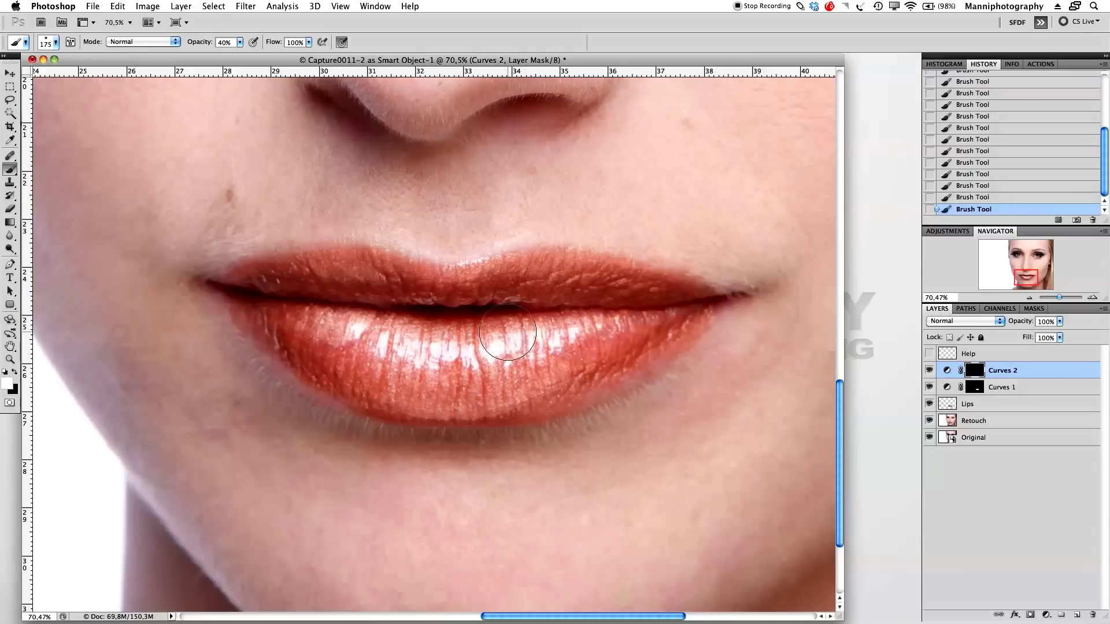
drag(594, 308, 595, 306)
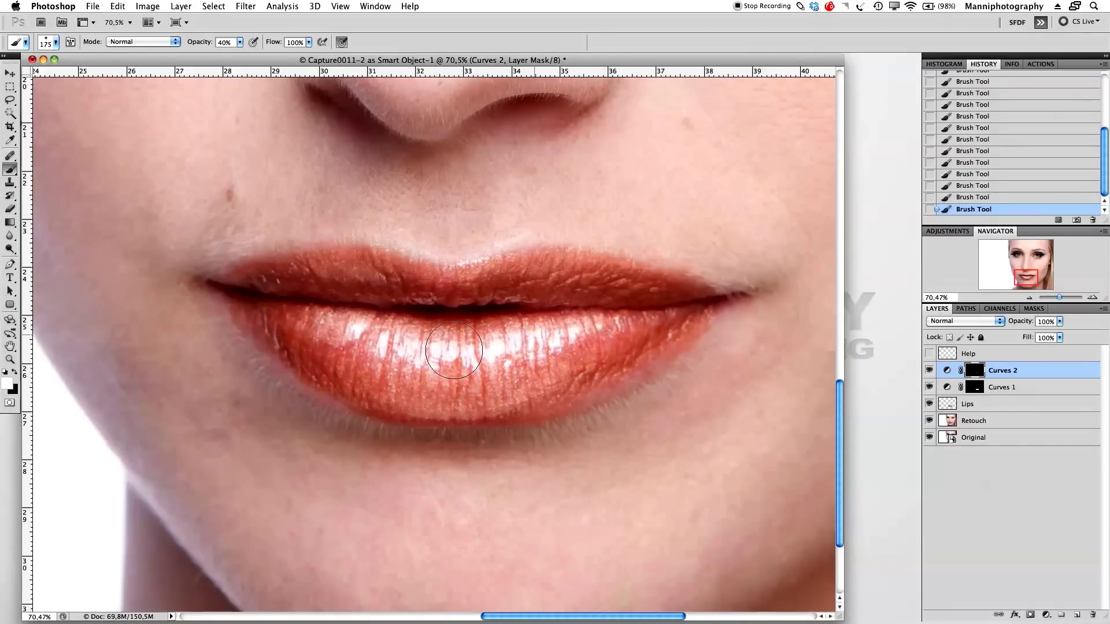
Brighten the upper lip's upper edge on the Curves 2 mask with smaller brushes, from size 150 down to 80
key(bracketleft)
key(bracketleft)
key(bracketleft)
key(bracketleft)
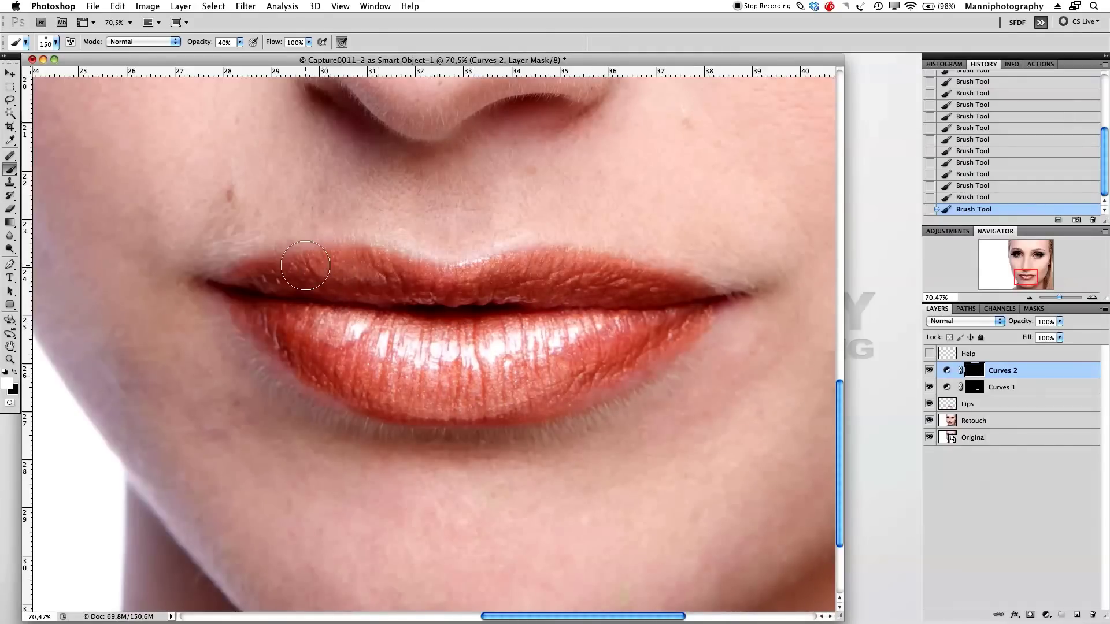
drag(434, 260, 482, 267)
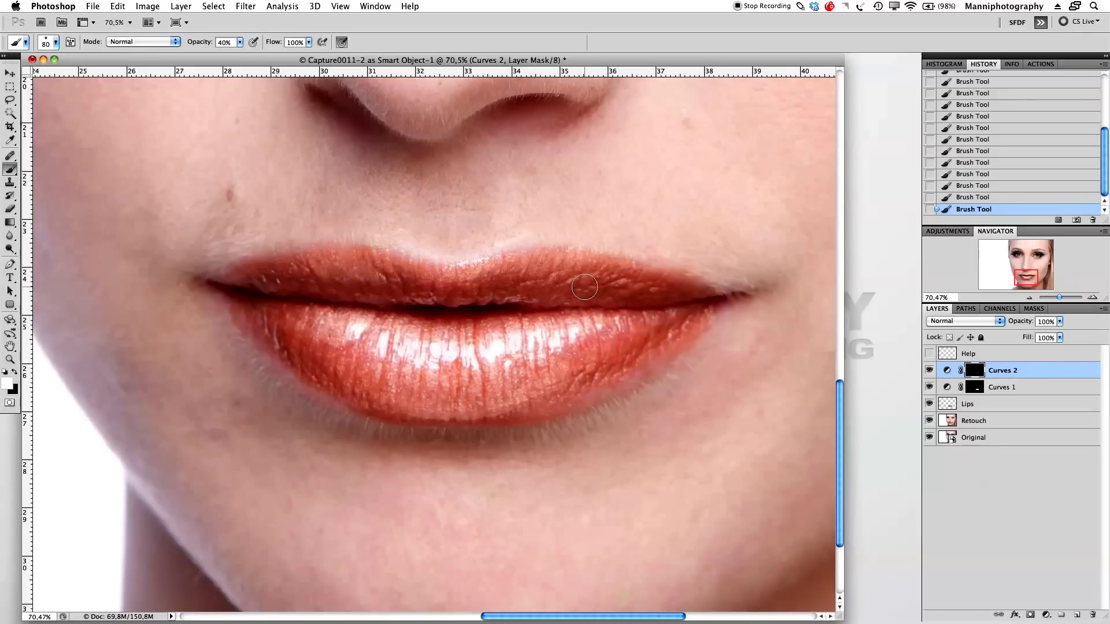
Softly brighten the upper lip further on the Curves 2 mask with a size 100 brush at 20% opacity
drag(195, 48, 191, 48)
key(bracketright)
key(bracketright)
drag(634, 279, 638, 286)
drag(539, 267, 429, 267)
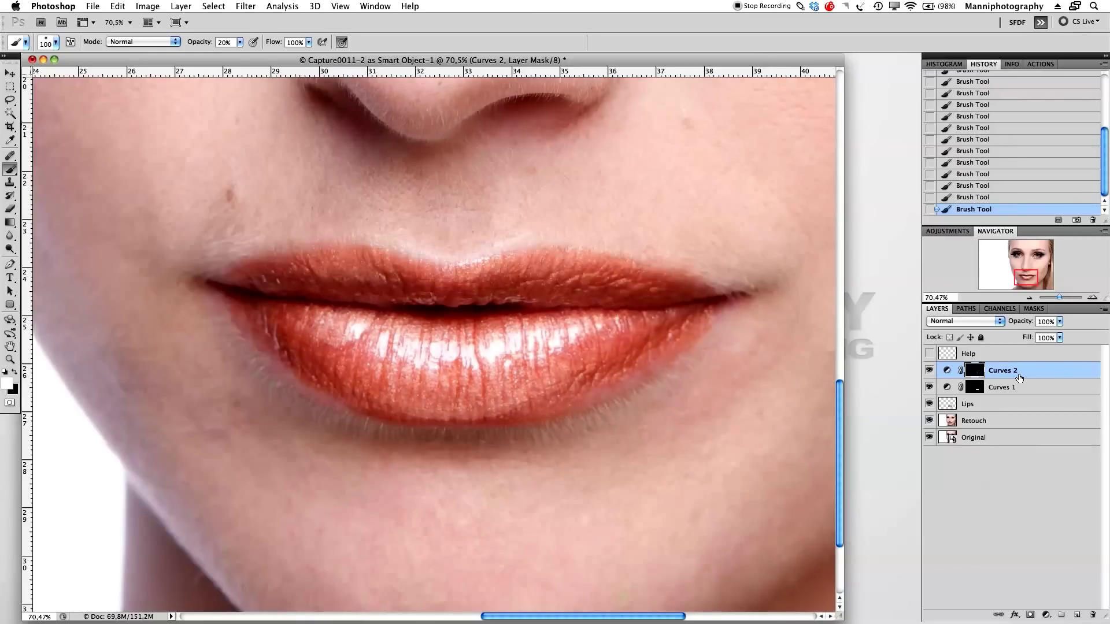
Group the Curves 1 and Curves 2 layers and name the group "pop"
shift+click(1035, 391)
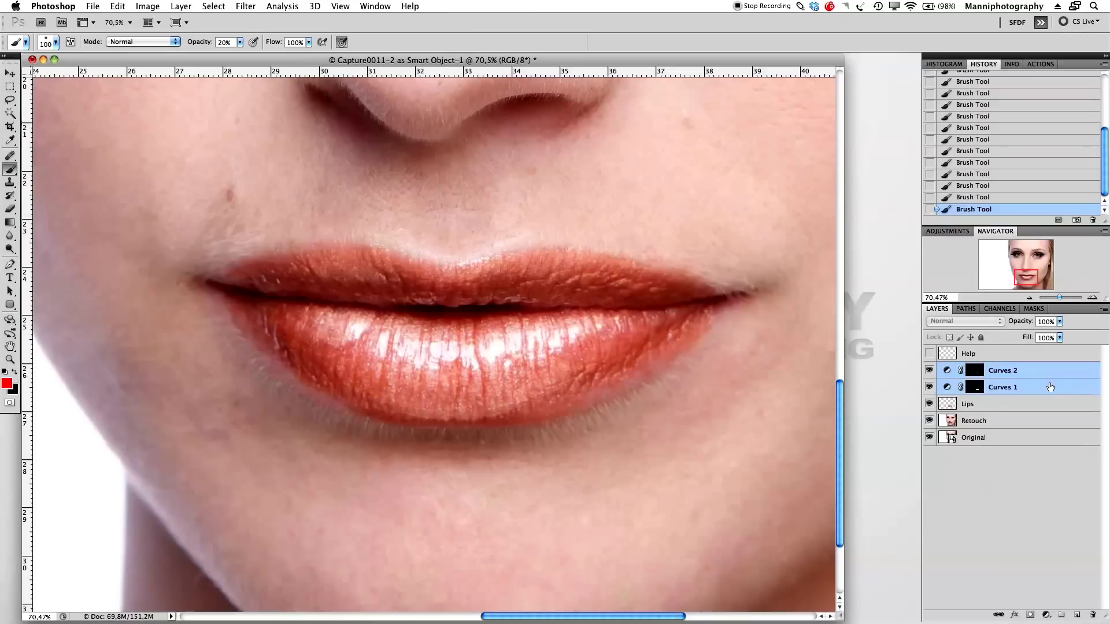
key(super+g)
double_click(984, 368)
text(pop)
key(Return)
Group the Lips layer together with the pop group and name the new group "LIPS"
click(994, 388)
shift+click(999, 403)
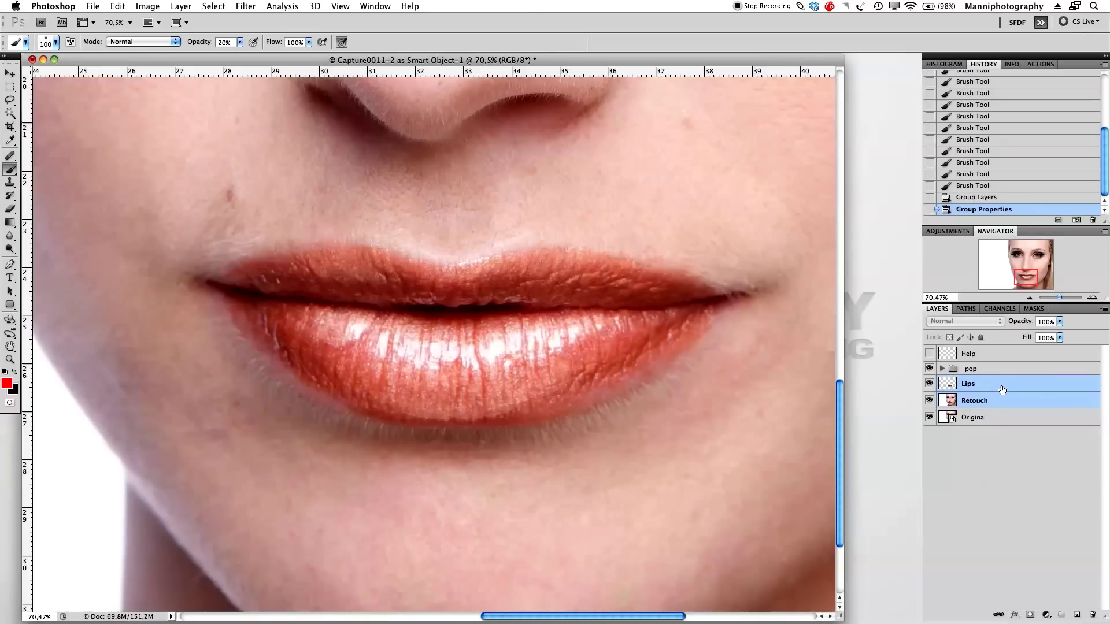
click(978, 391)
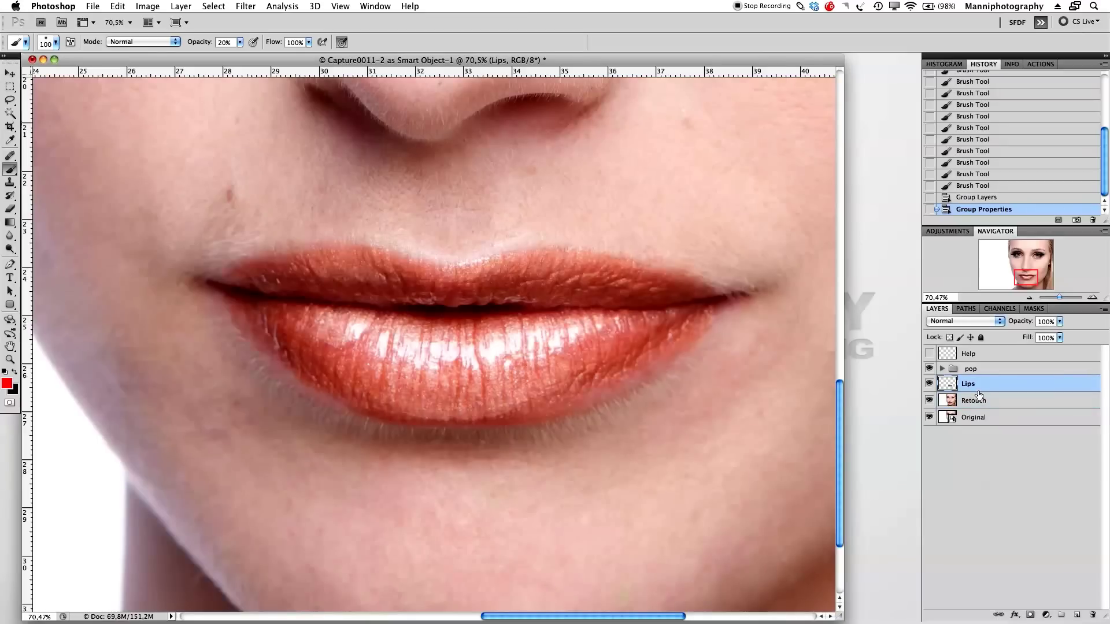
shift+click(1005, 372)
key(super+g)
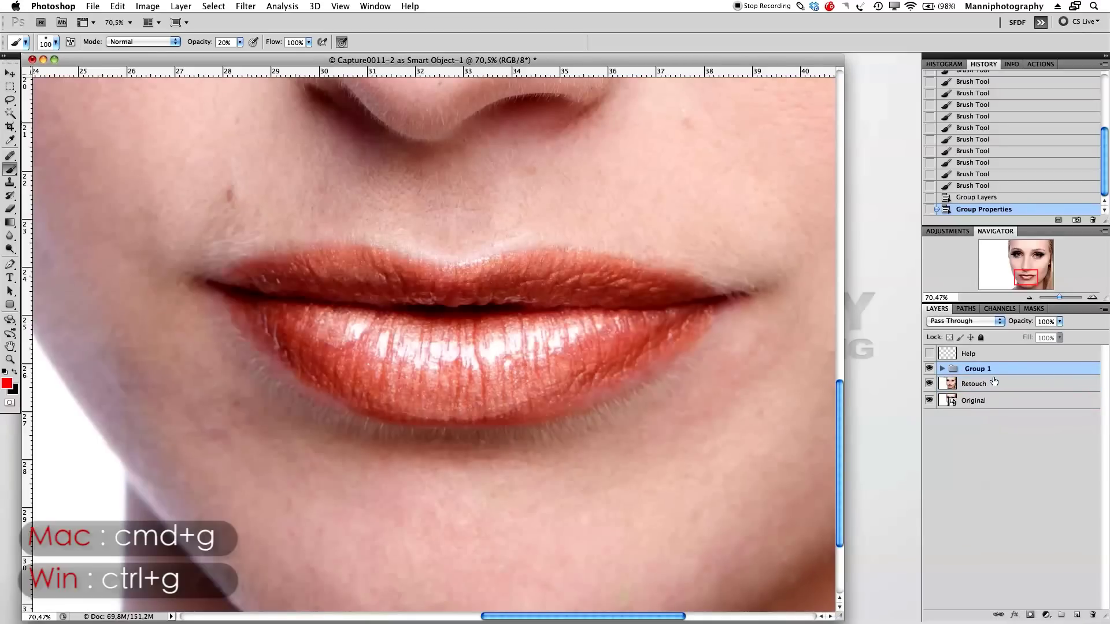
double_click(981, 368)
text(LIPS)
key(Return)
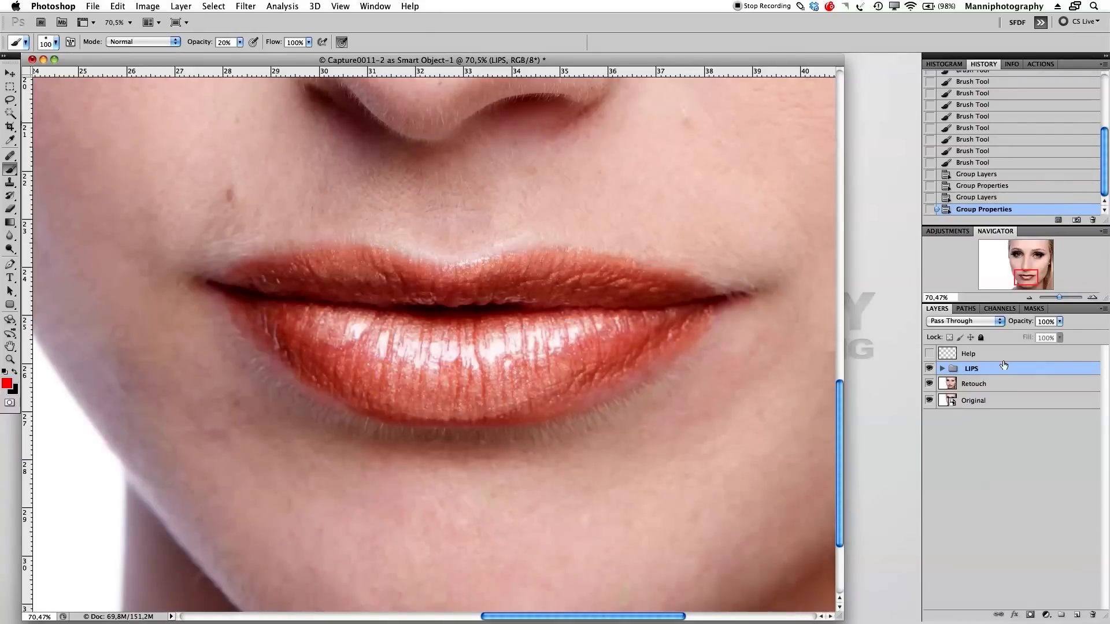
Compare the whole portrait with and without the lip retouching by toggling the LIPS group's visibility, leaving it shown
drag(1059, 298, 1056, 297)
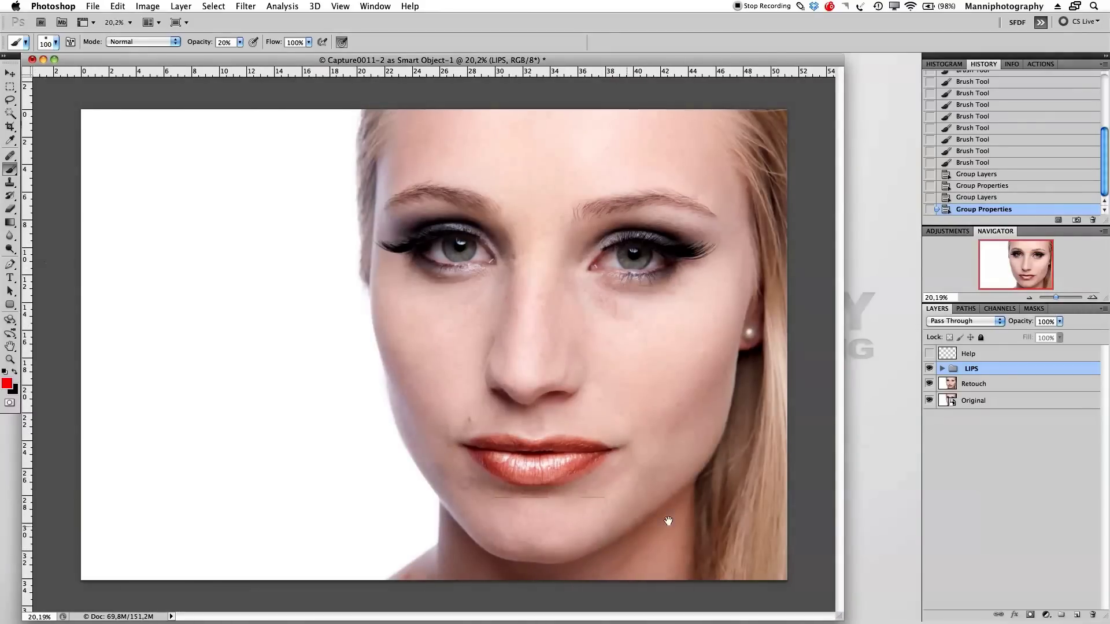
click(929, 370)
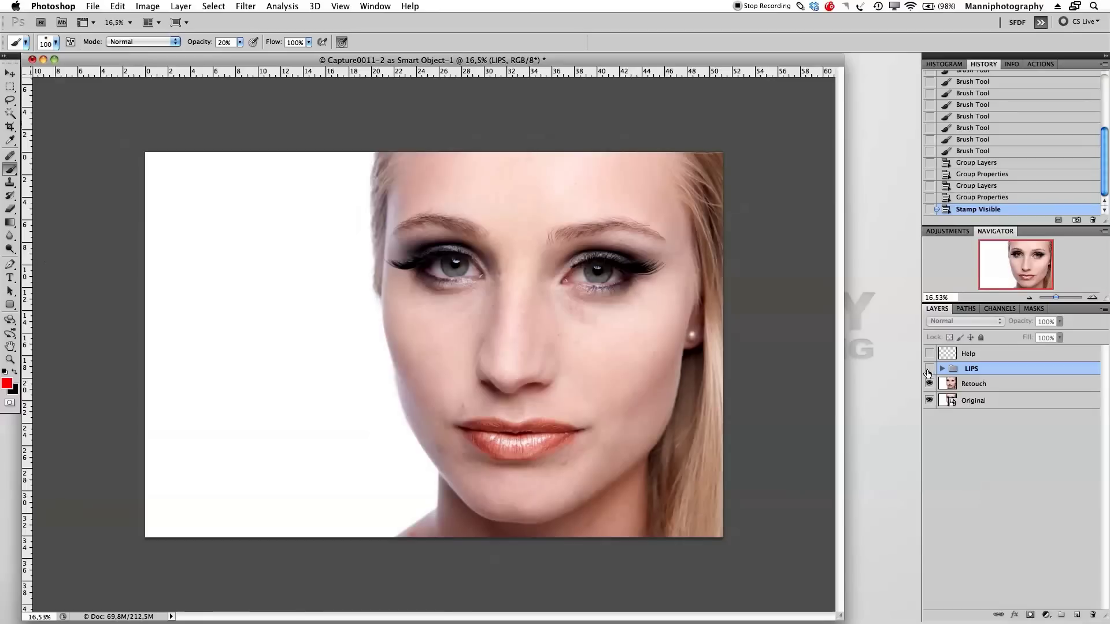
click(928, 370)
click(929, 370)
click(929, 370)
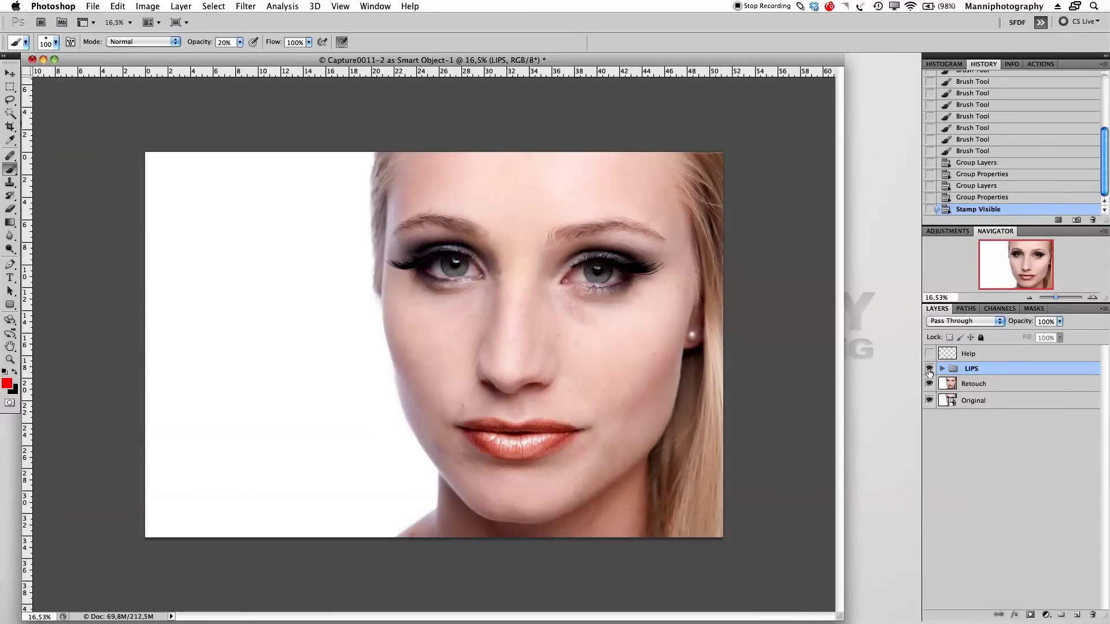
click(929, 370)
click(929, 371)
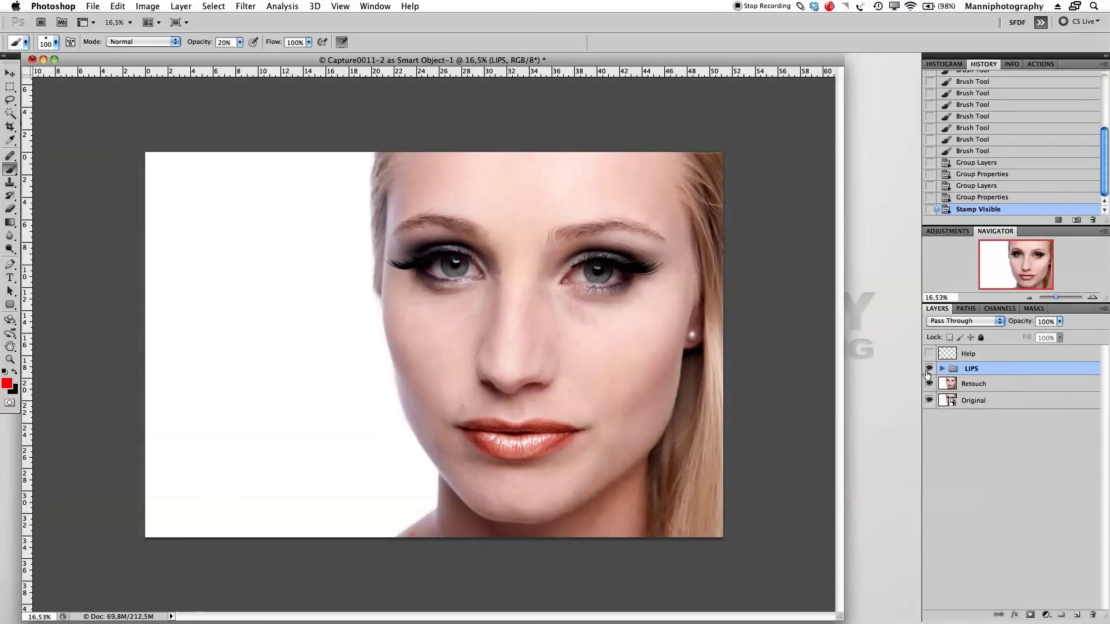